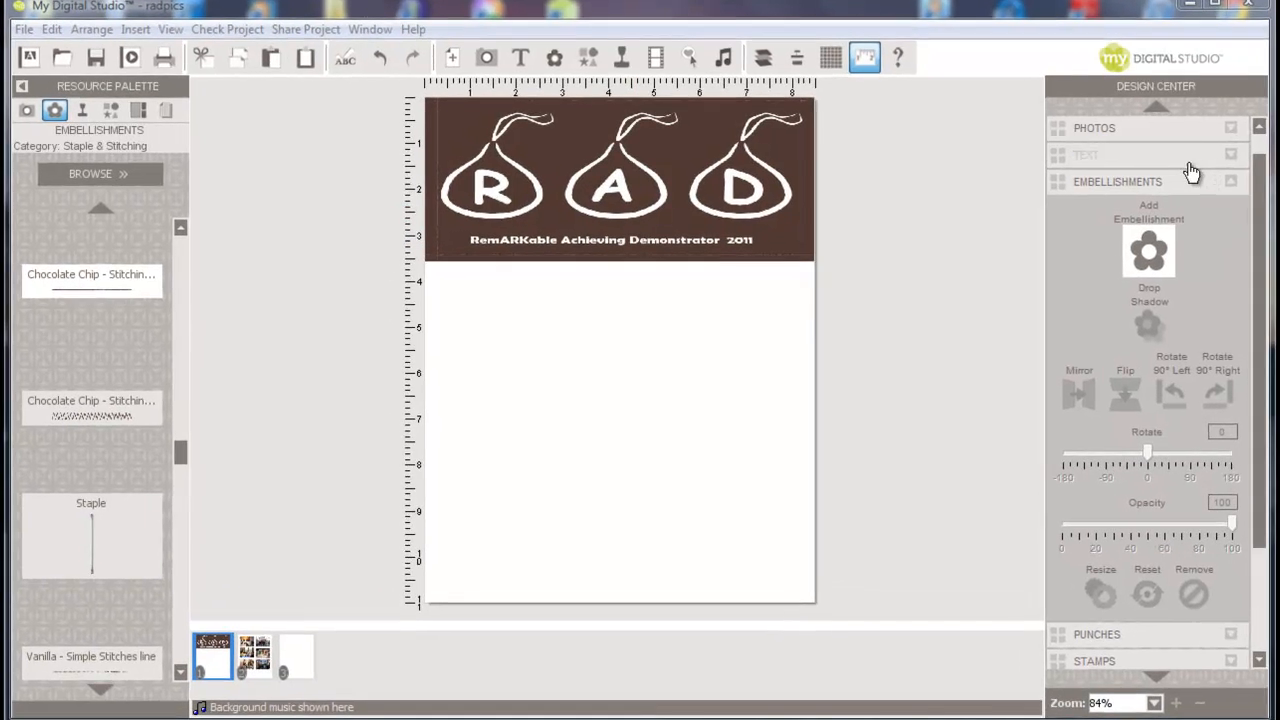
- Add a photo box, stretch it into a full-width middle band, and fill it with Early Espresso paper
click(1140, 133)
drag(1205, 278, 443, 413)
drag(596, 412, 815, 400)
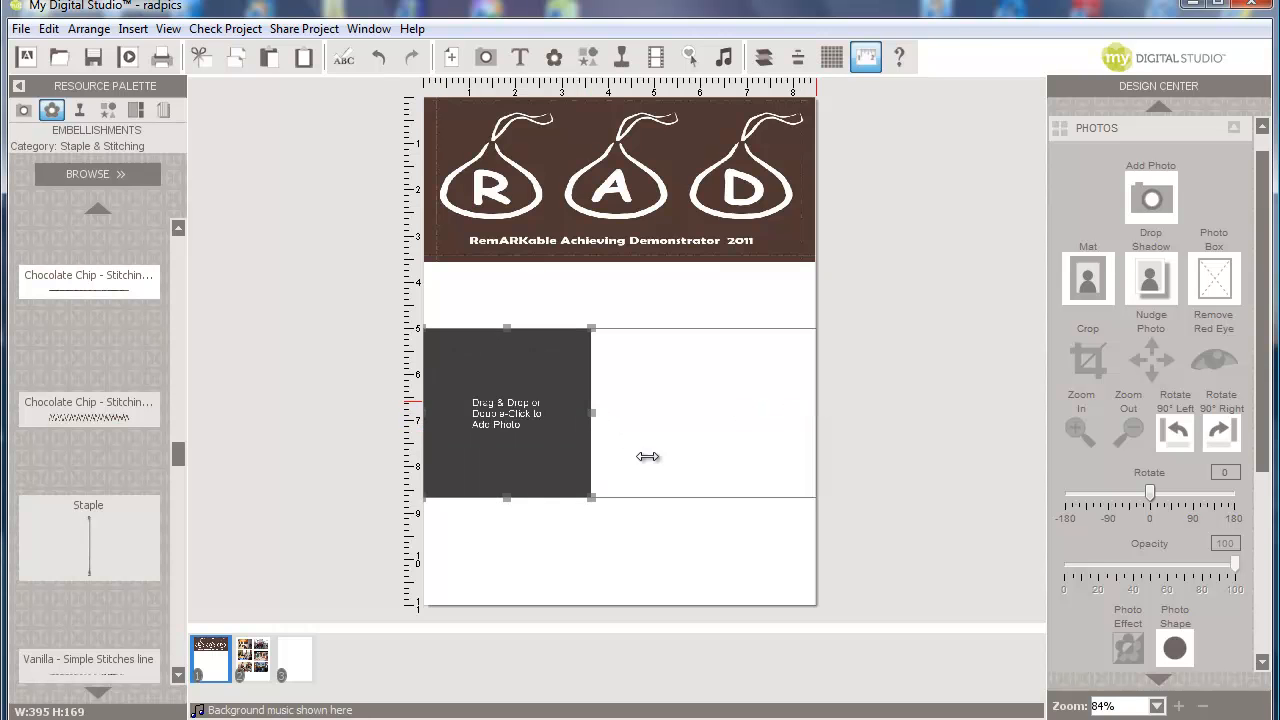
drag(621, 497, 624, 466)
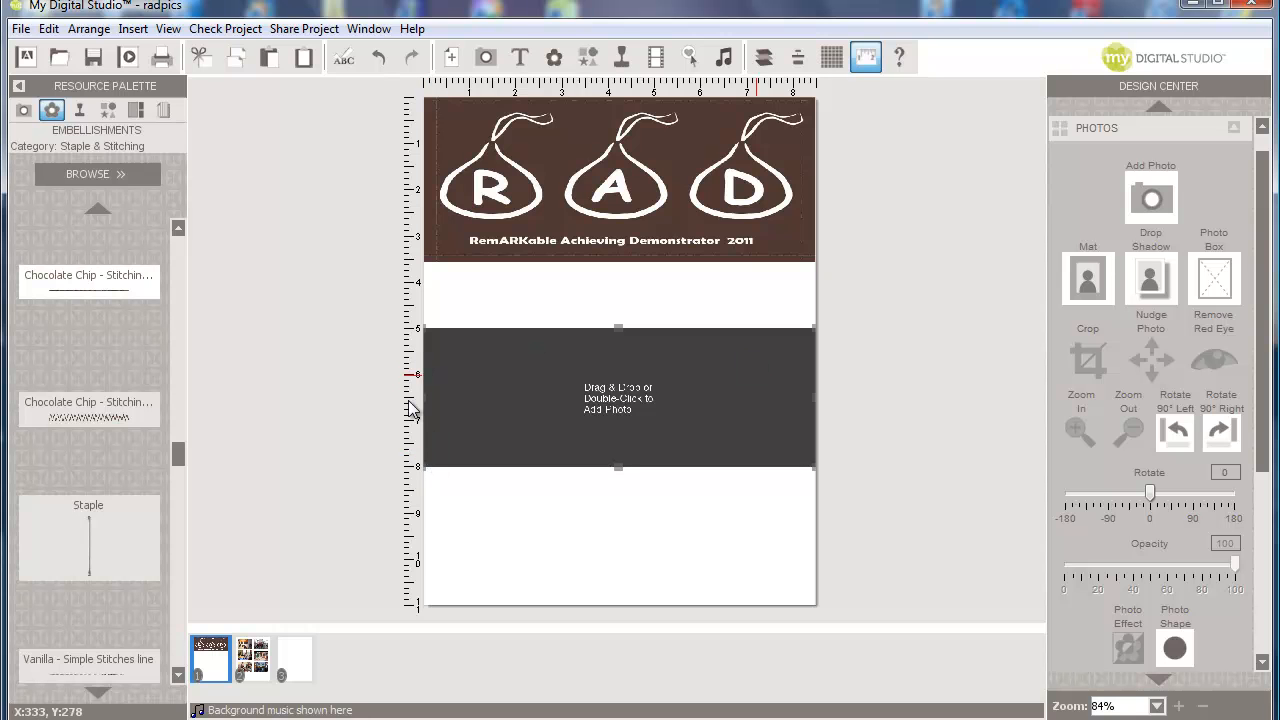
click(164, 110)
drag(50, 477, 577, 398)
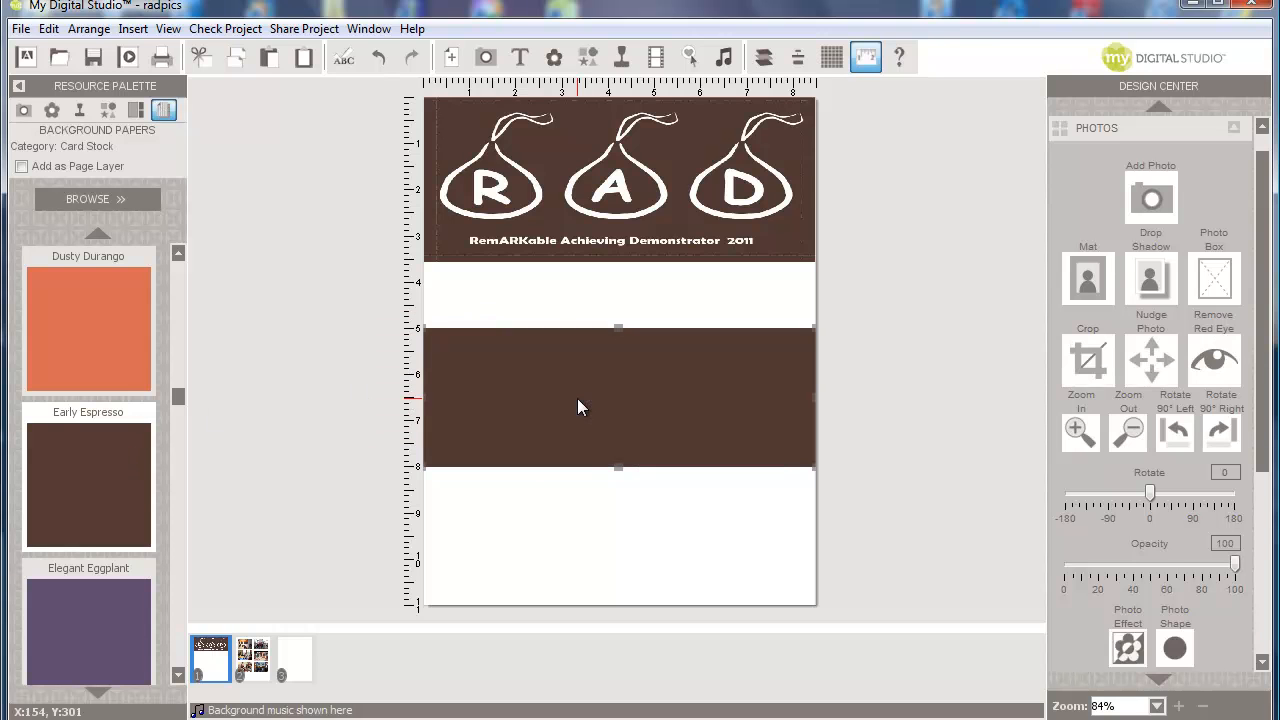
click(52, 110)
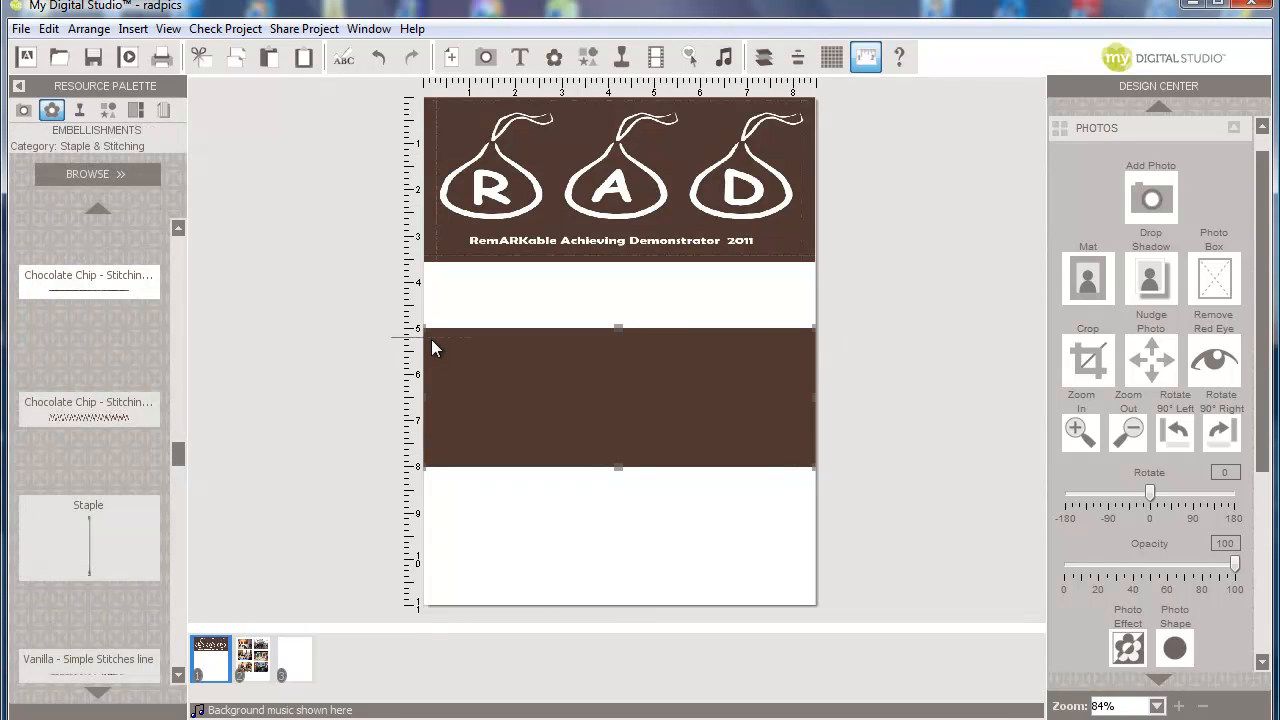
- Run a Chocolate Chip stitching line along the brown band's top edge and a copy along its bottom
drag(434, 336, 434, 336)
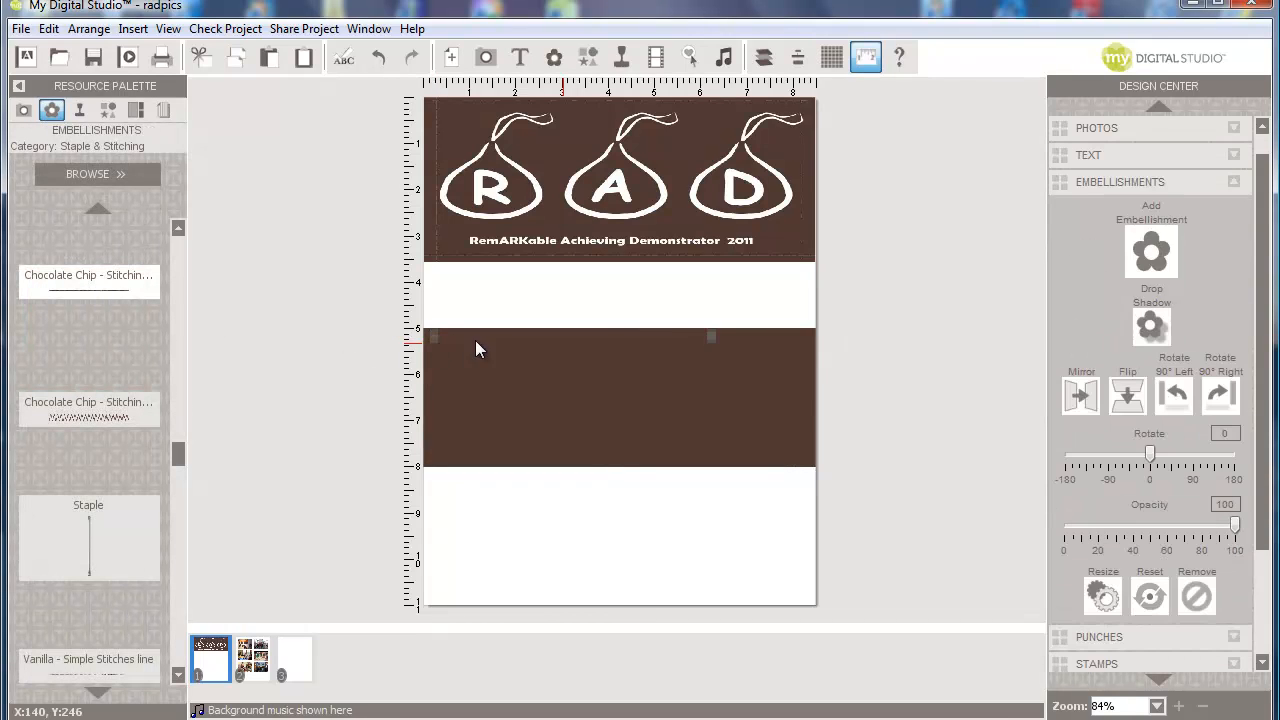
drag(712, 335, 829, 340)
click(808, 400)
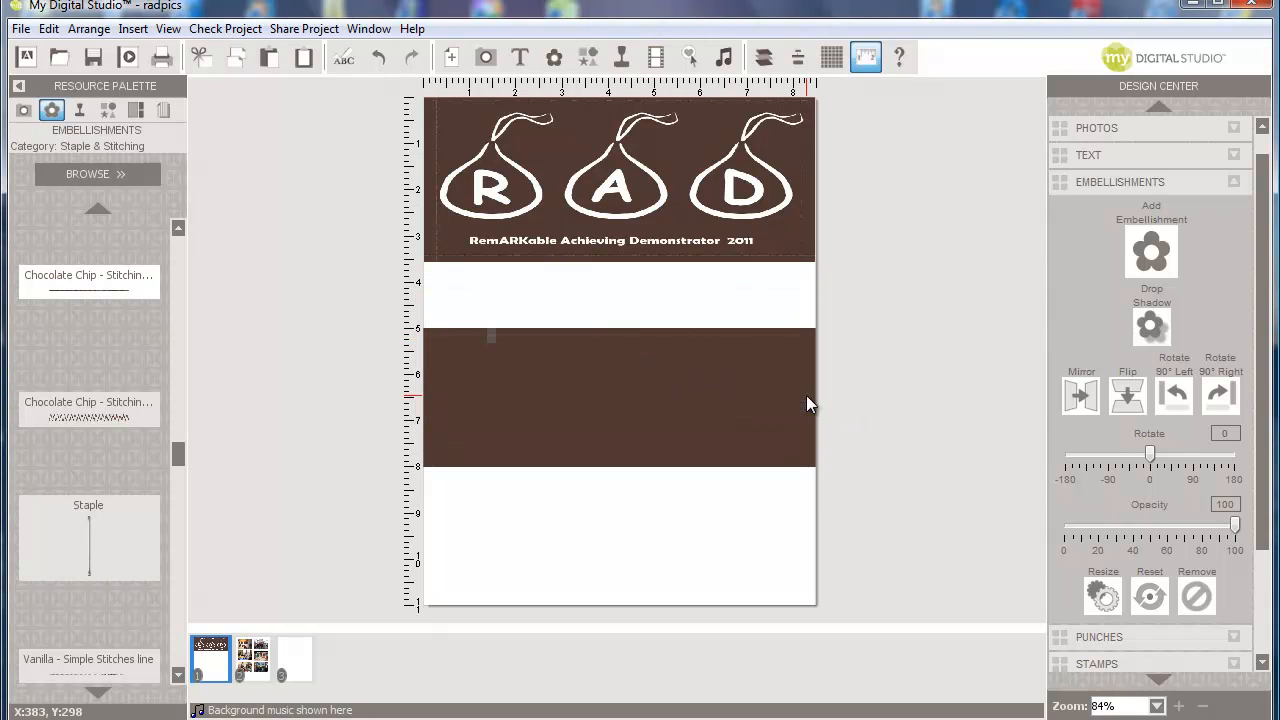
right_click(661, 333)
click(706, 484)
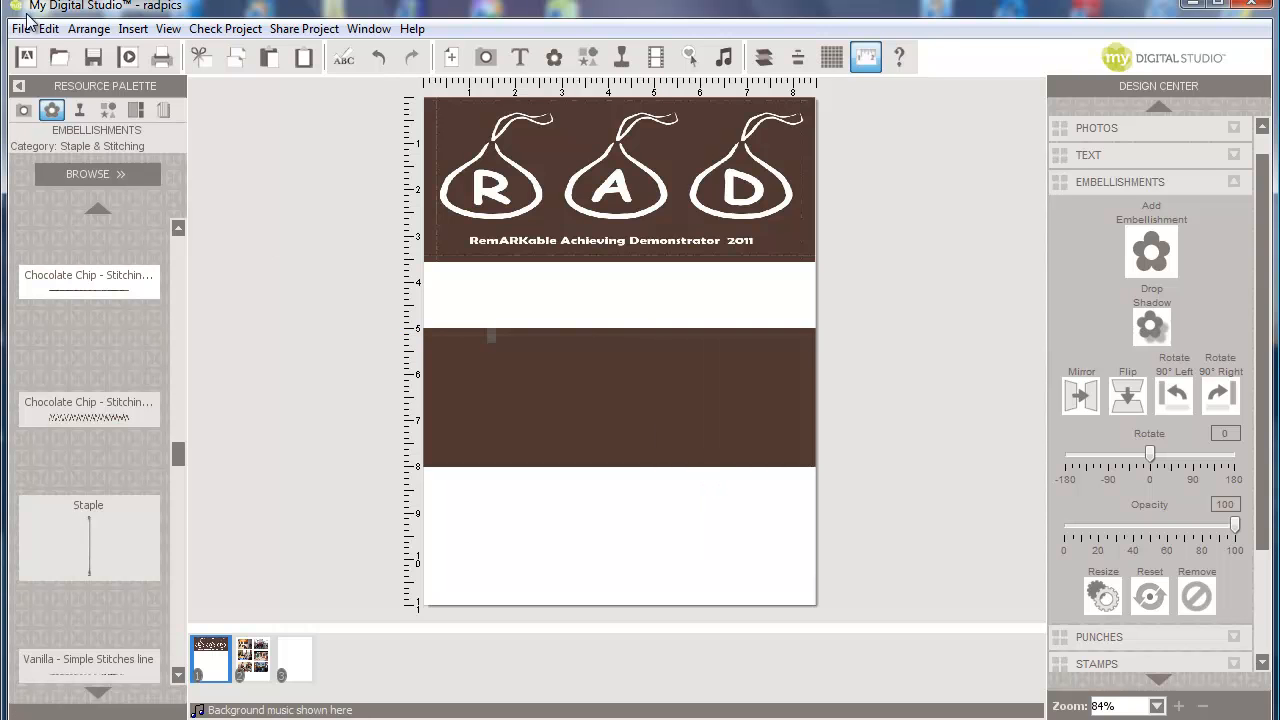
click(48, 28)
click(52, 149)
drag(511, 346, 511, 461)
- Duplicate the stitching in place, rotate it 90° left, and move it to the page's left edge
click(50, 29)
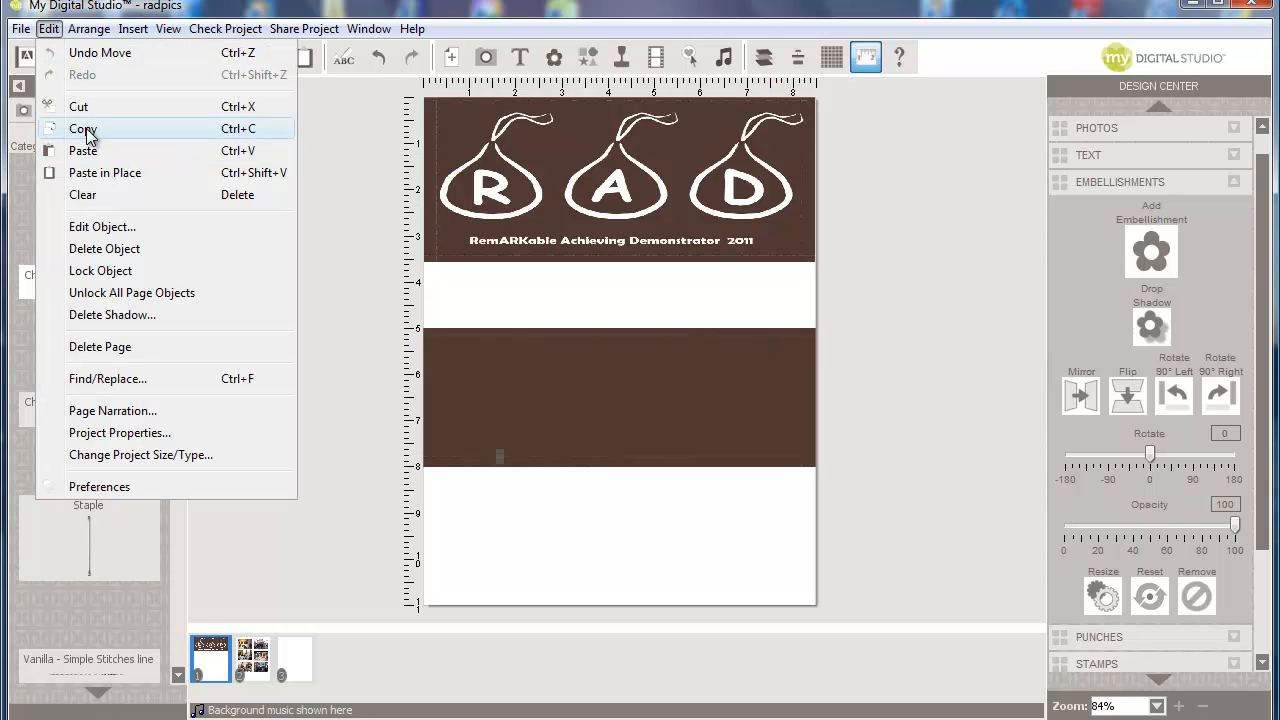
click(84, 129)
click(50, 29)
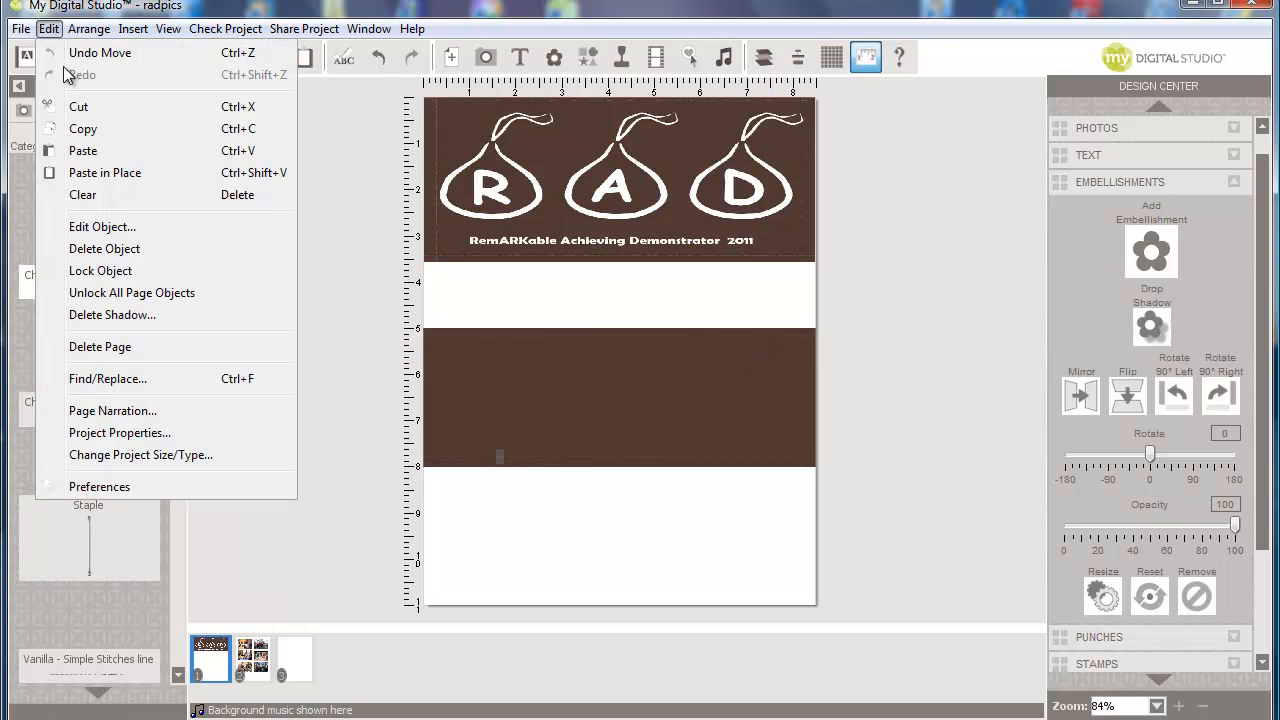
click(105, 172)
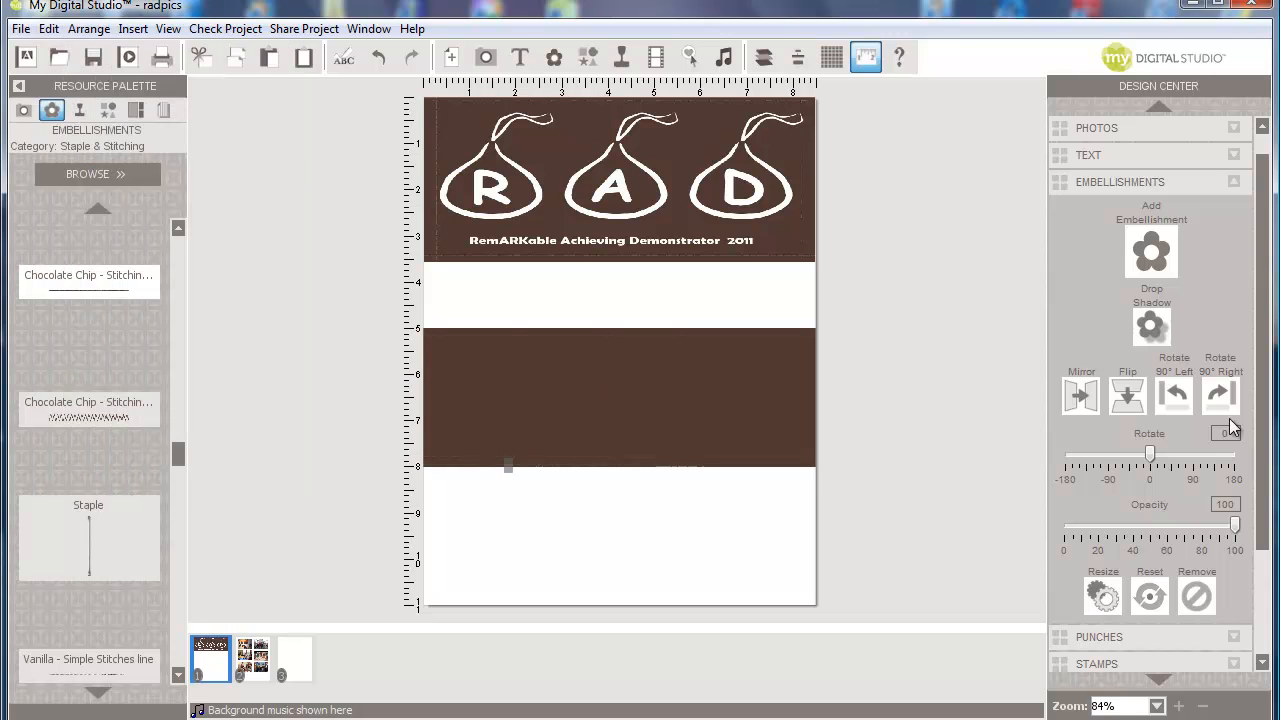
click(1176, 396)
drag(509, 400, 433, 386)
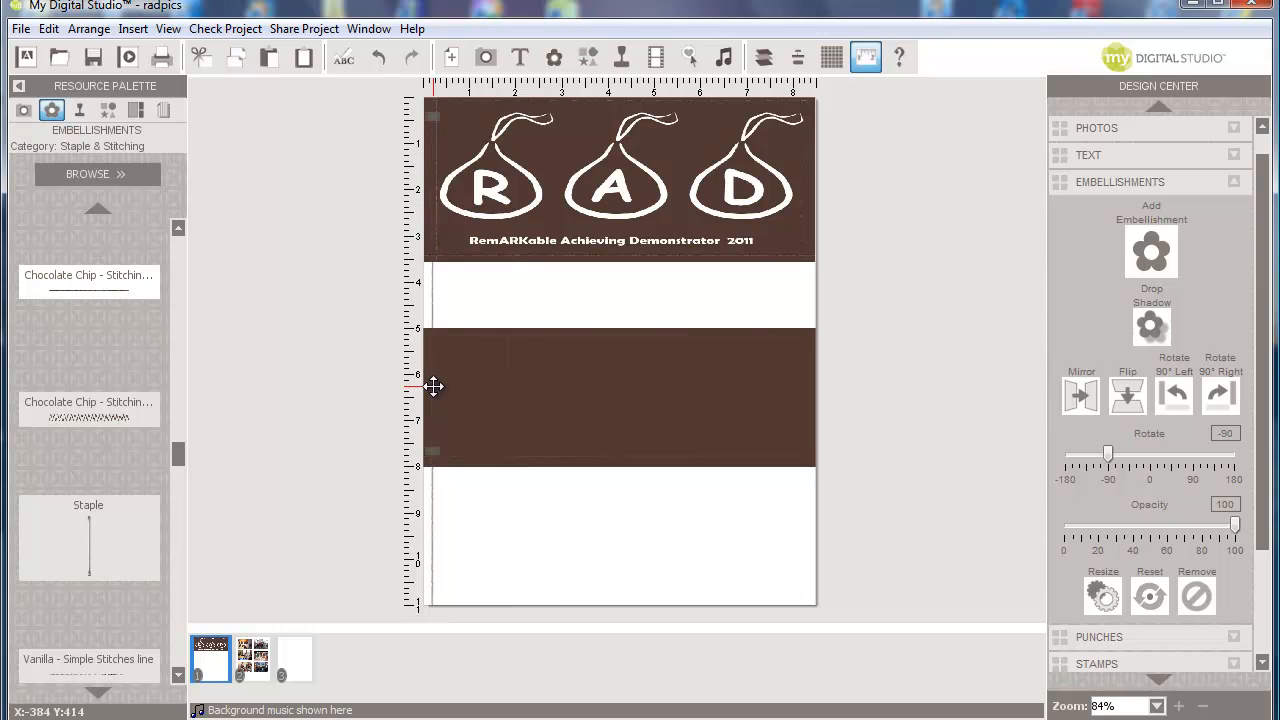
- Copy the vertical stitch line and place the copy down the page's right edge
click(535, 163)
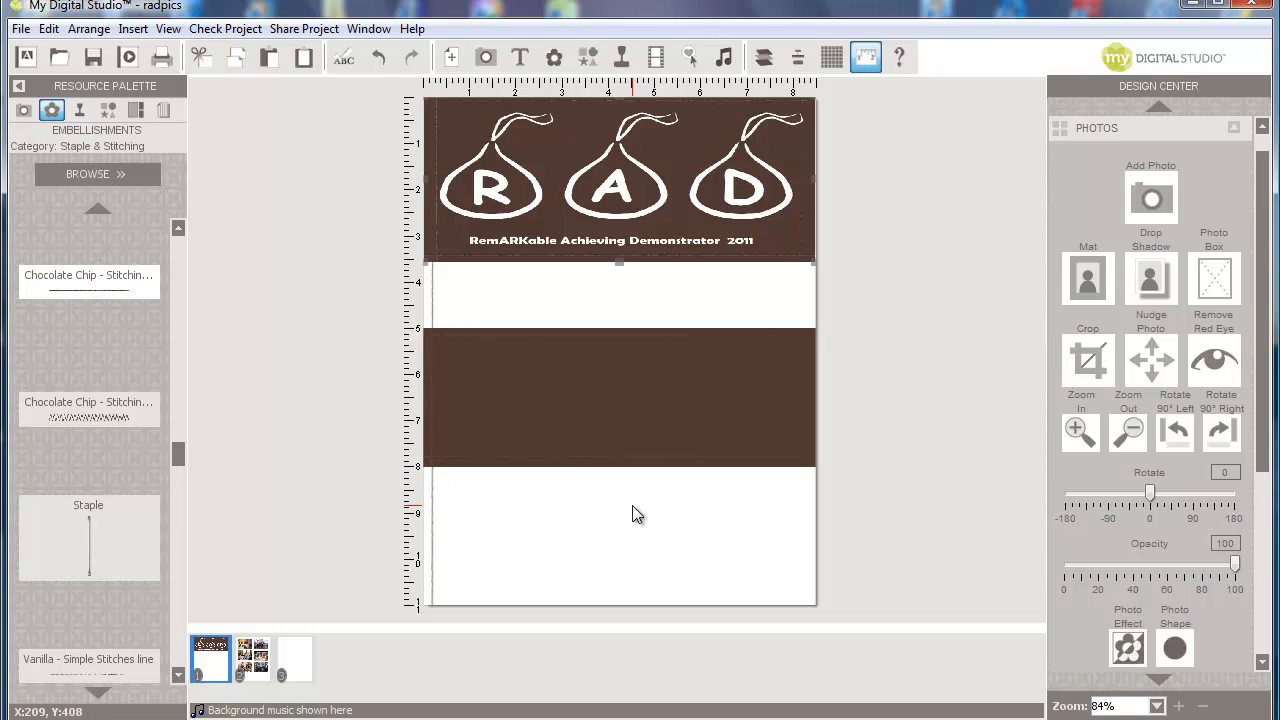
right_click(430, 286)
click(486, 434)
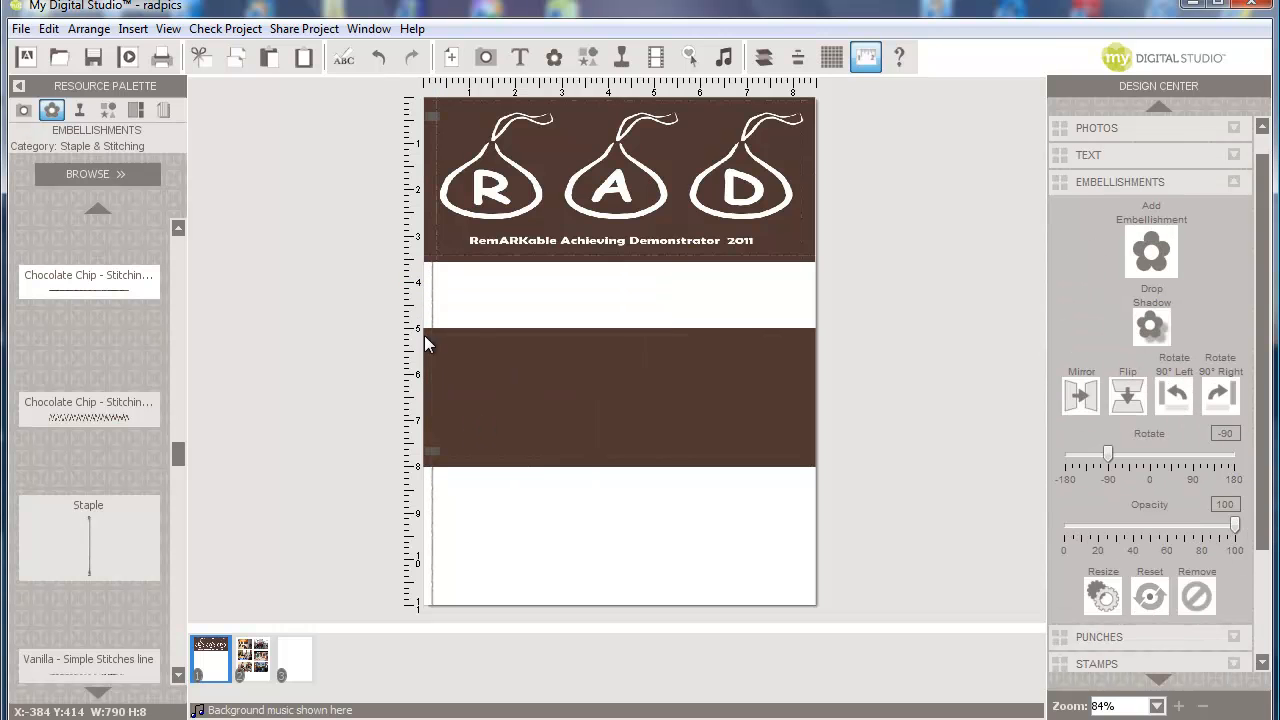
click(60, 32)
click(78, 152)
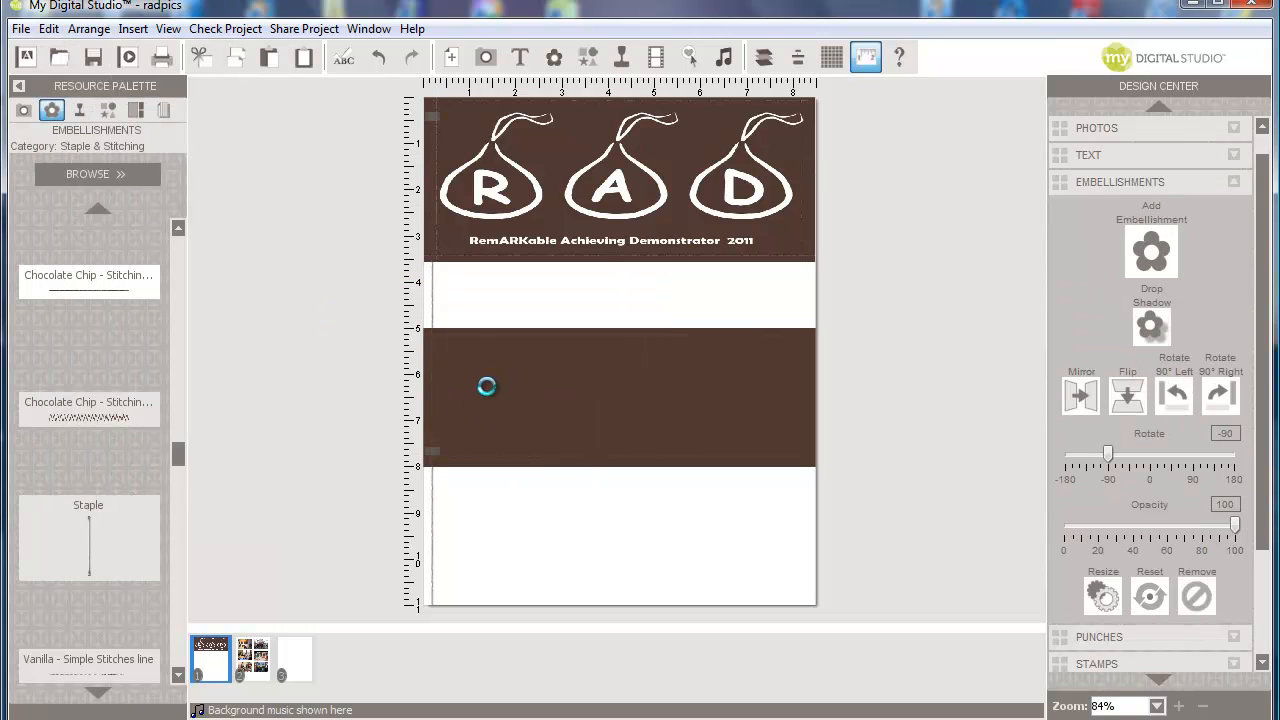
drag(437, 399, 801, 400)
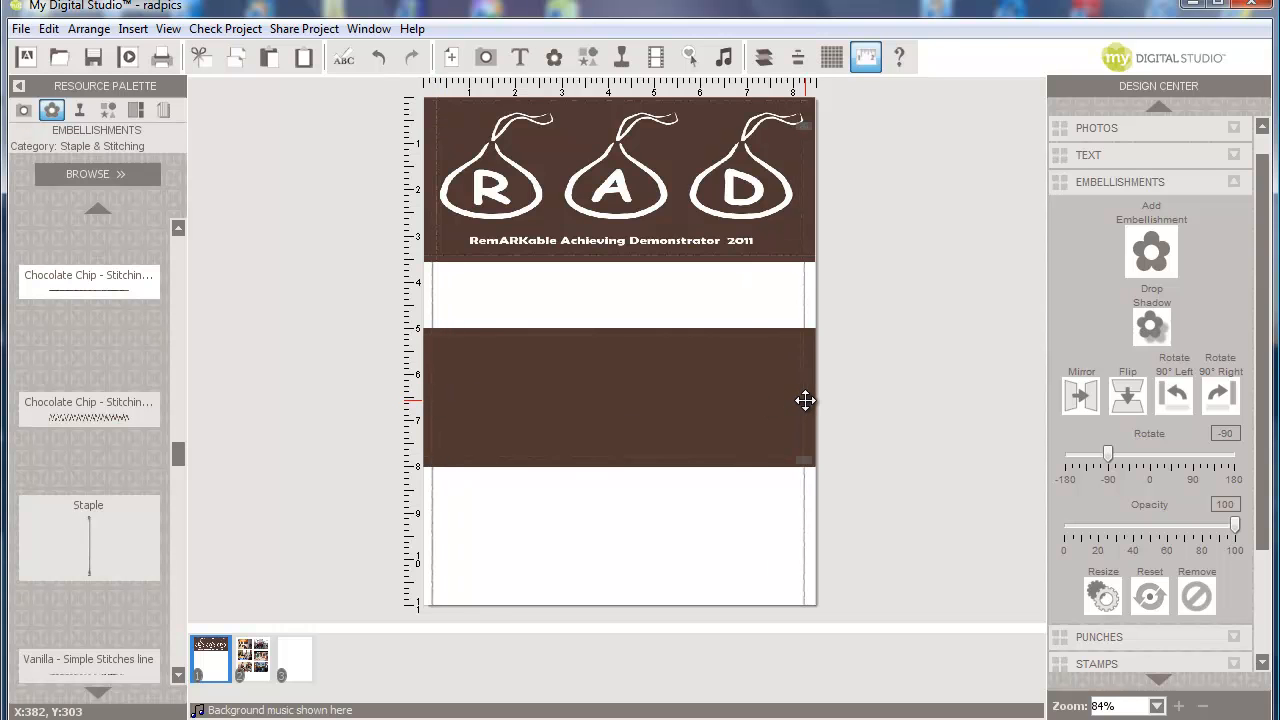
double_click(805, 400)
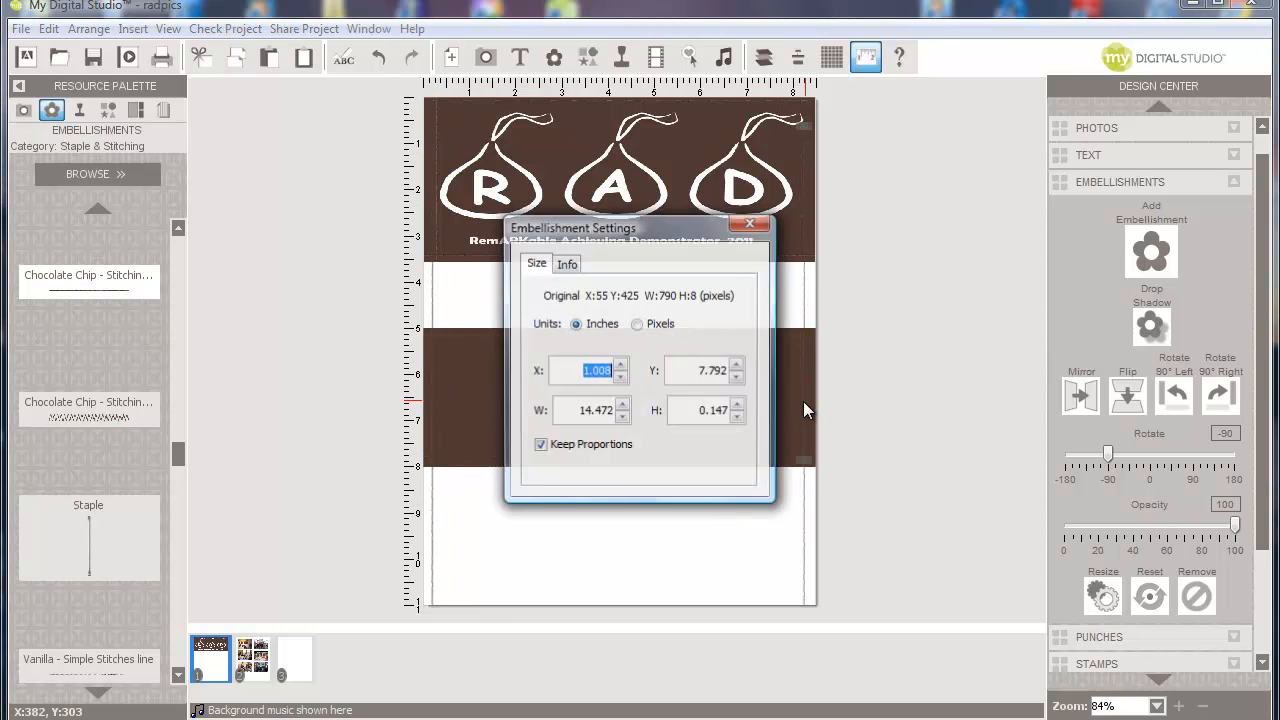
double_click(581, 412)
text(3)
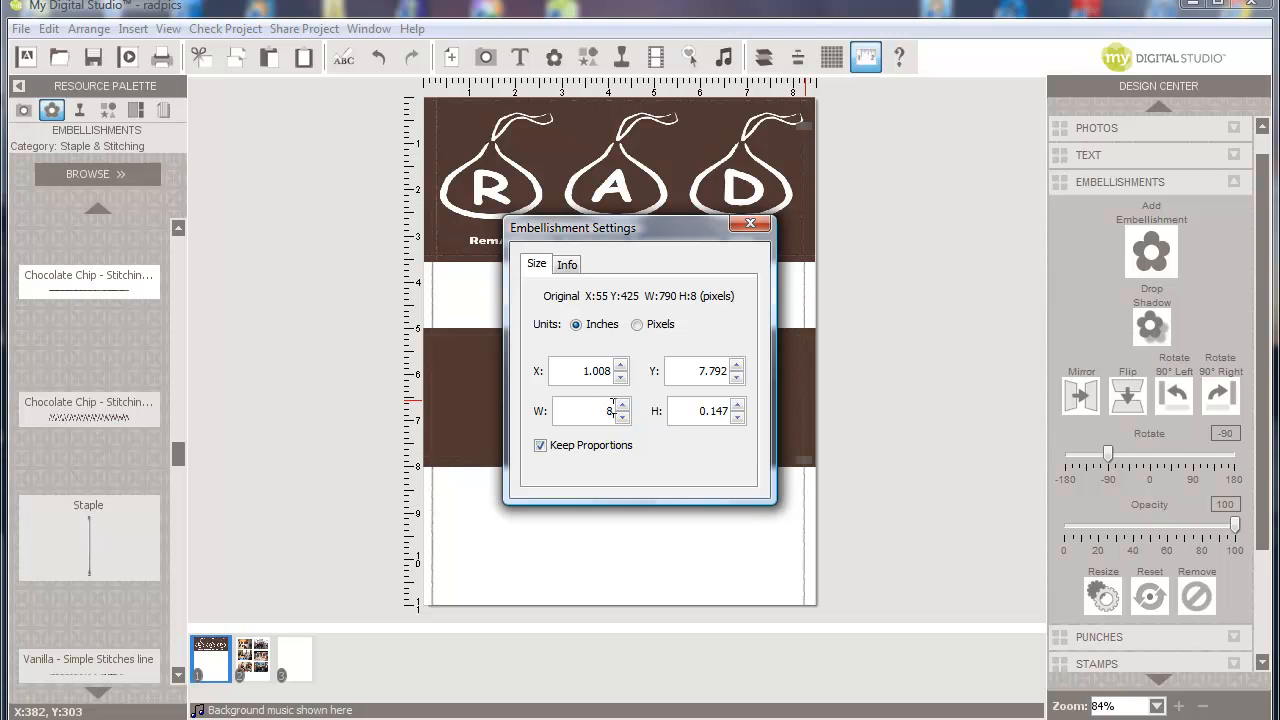
double_click(714, 414)
text(3)
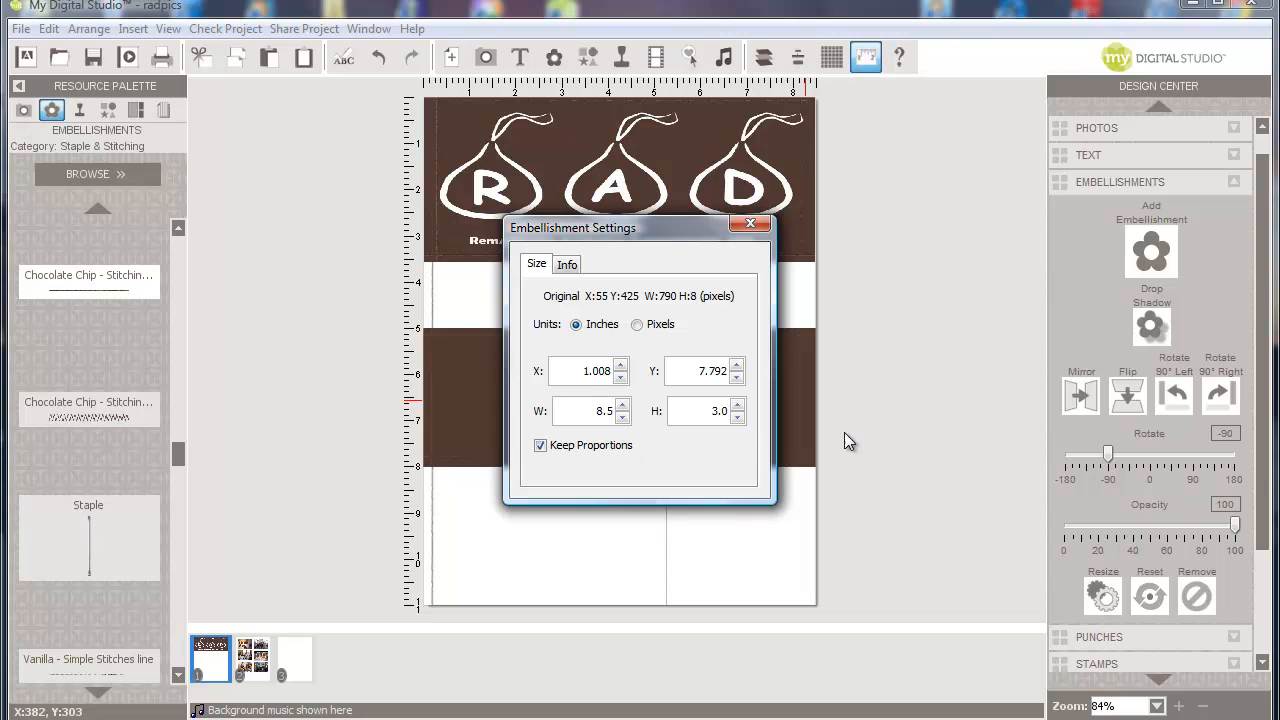
click(912, 443)
click(753, 220)
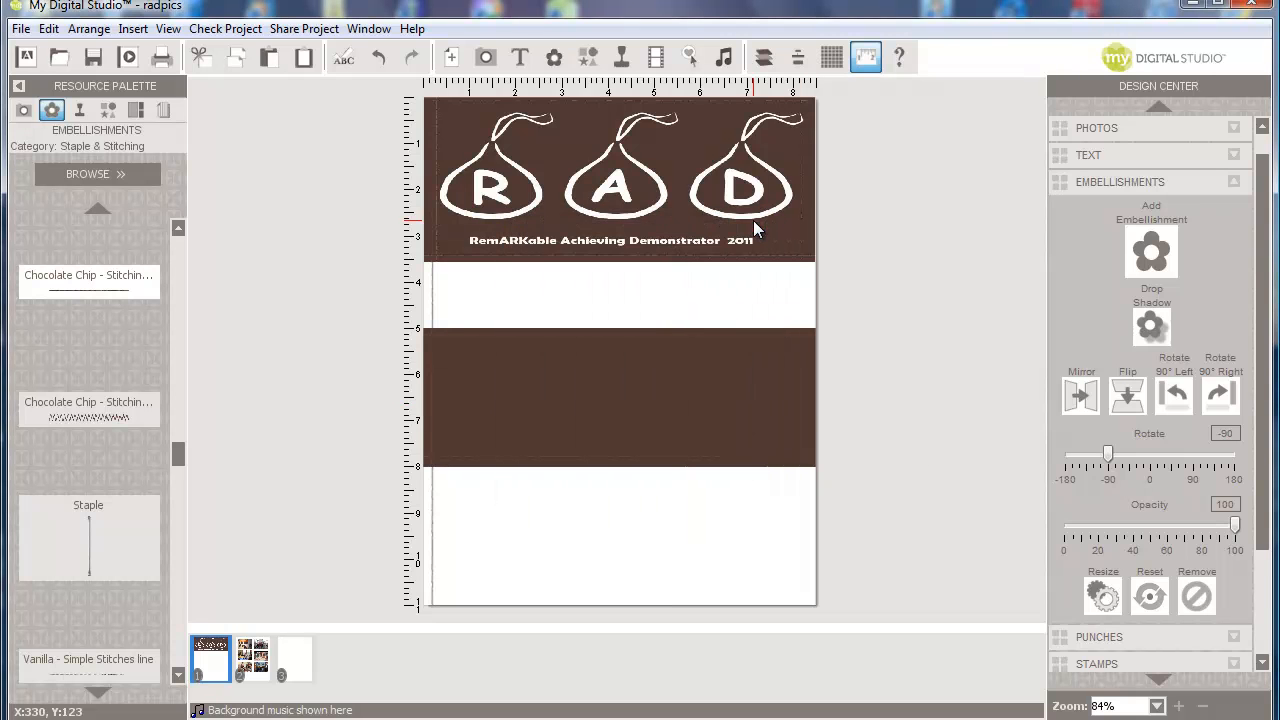
click(432, 386)
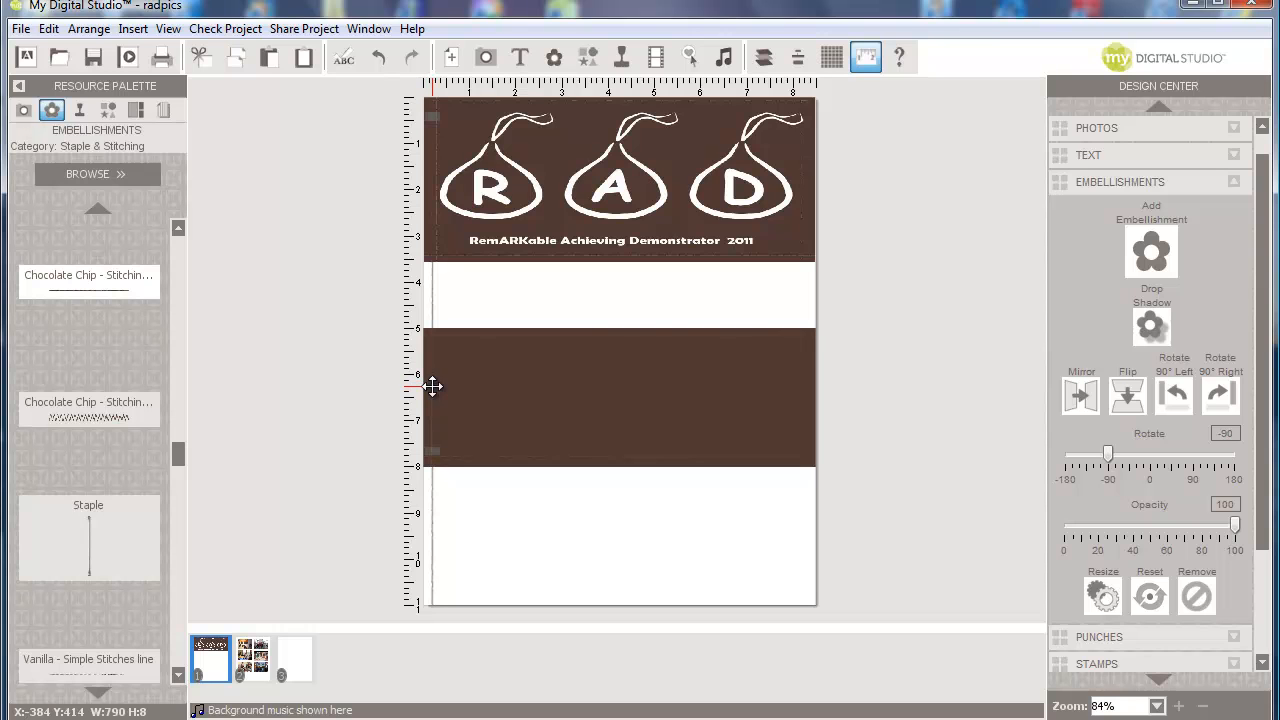
- Cut and paste the vertical stitch line in place, move it to the right edge, and add a text box
right_click(433, 388)
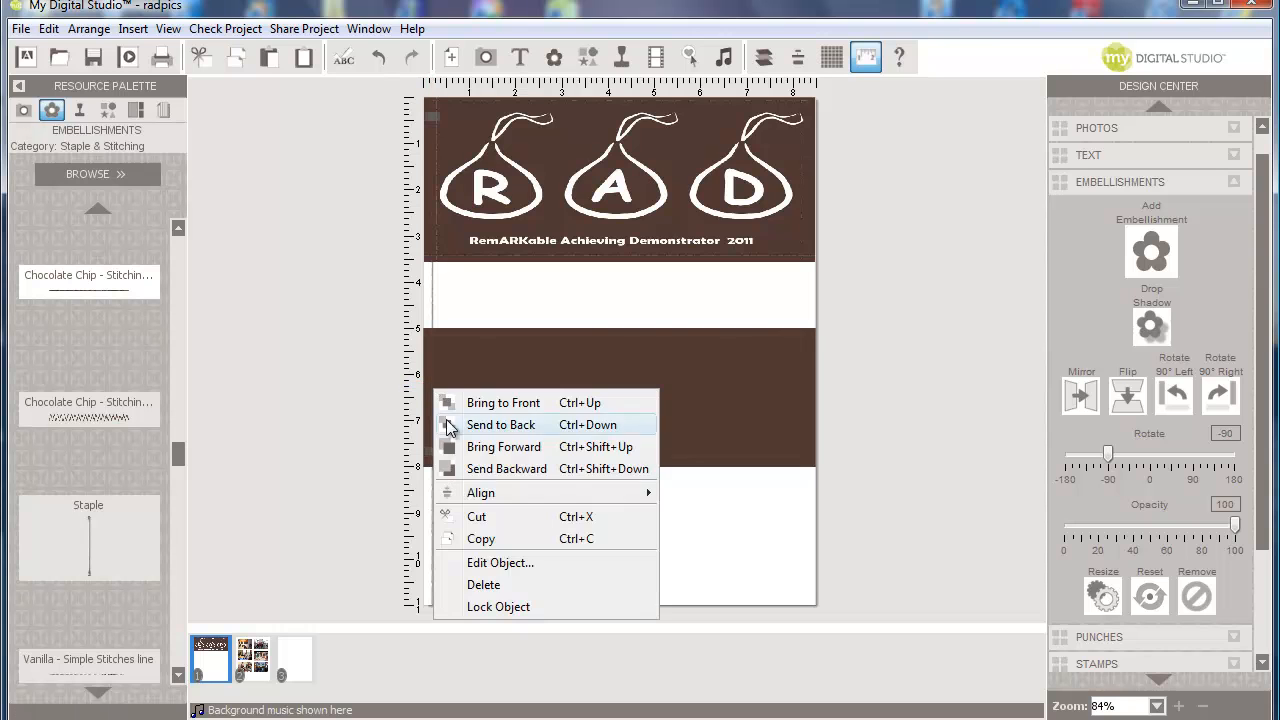
click(485, 515)
click(49, 28)
click(100, 171)
drag(552, 398, 800, 387)
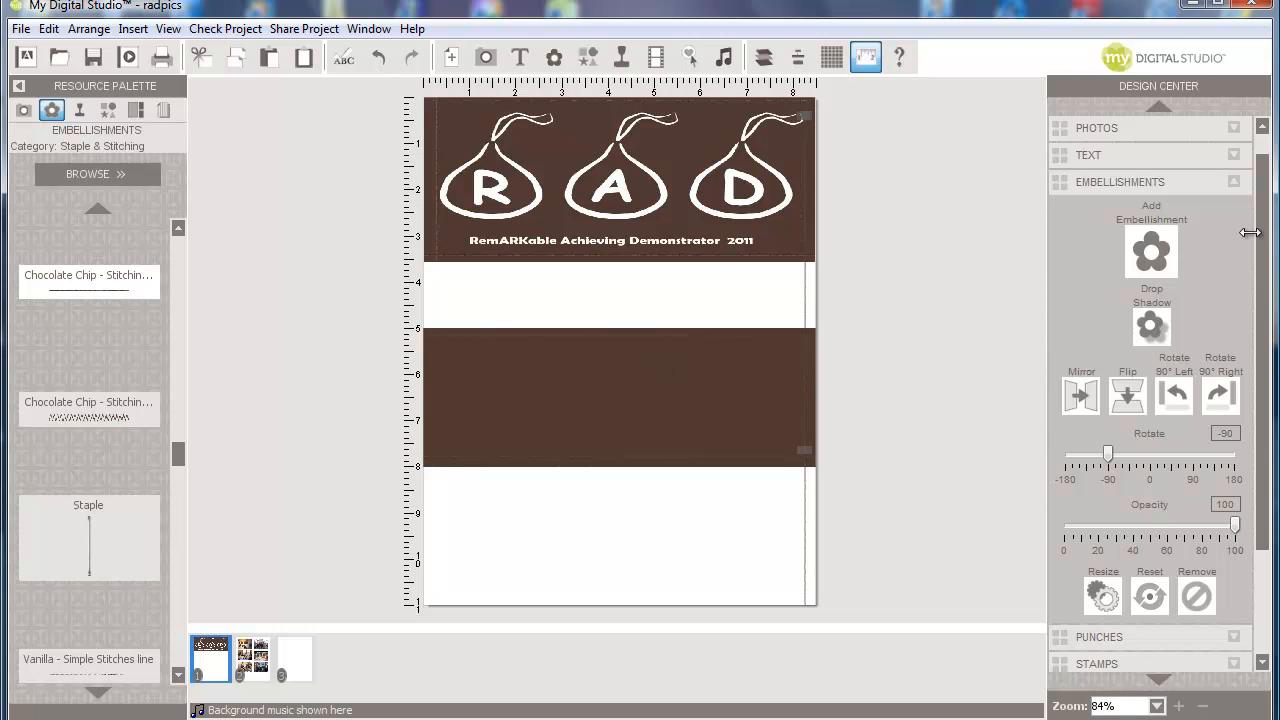
click(1115, 155)
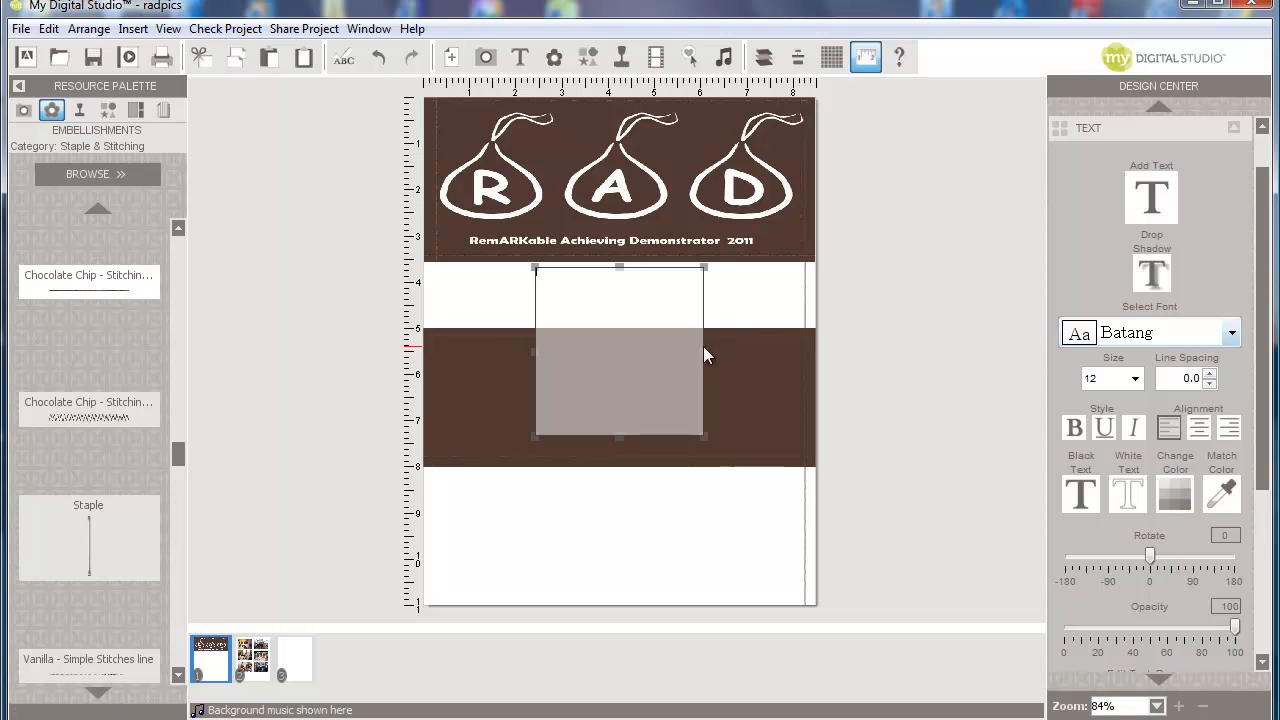
- Widen the text box on both sides and set its font to KR Candy Kiss
drag(706, 350, 803, 350)
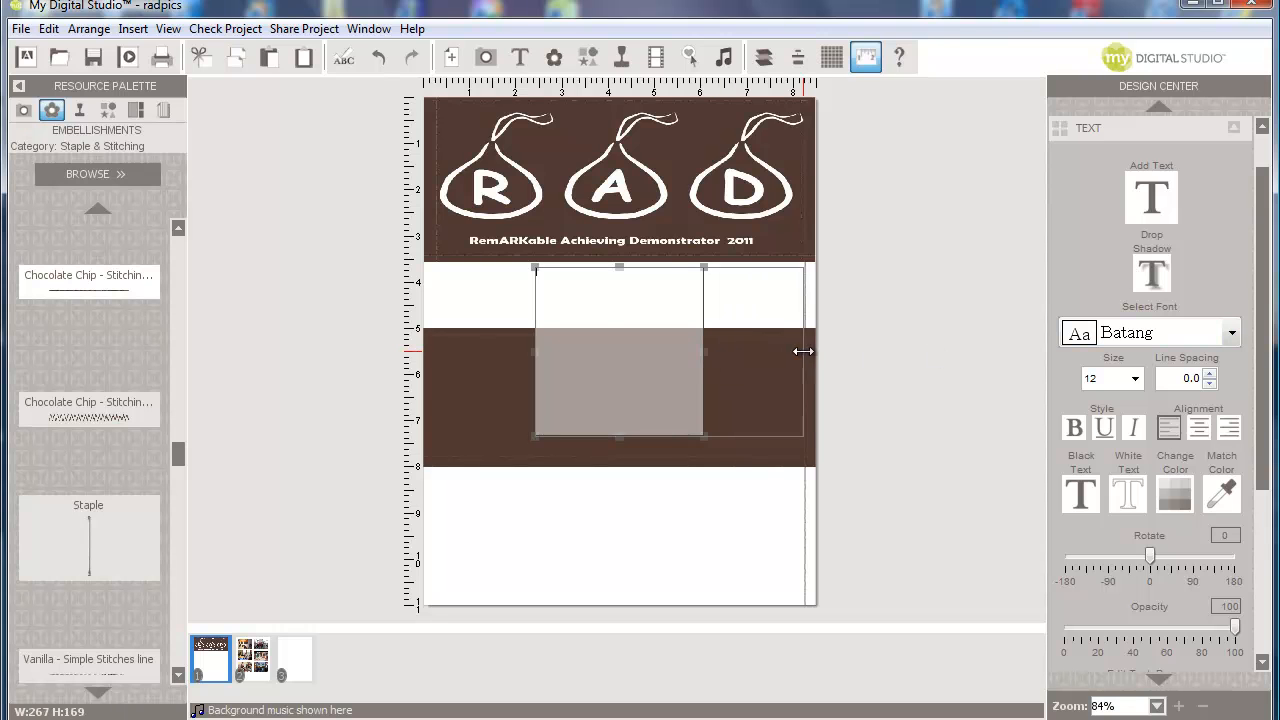
drag(527, 349, 438, 333)
click(1231, 333)
drag(1232, 358, 1240, 468)
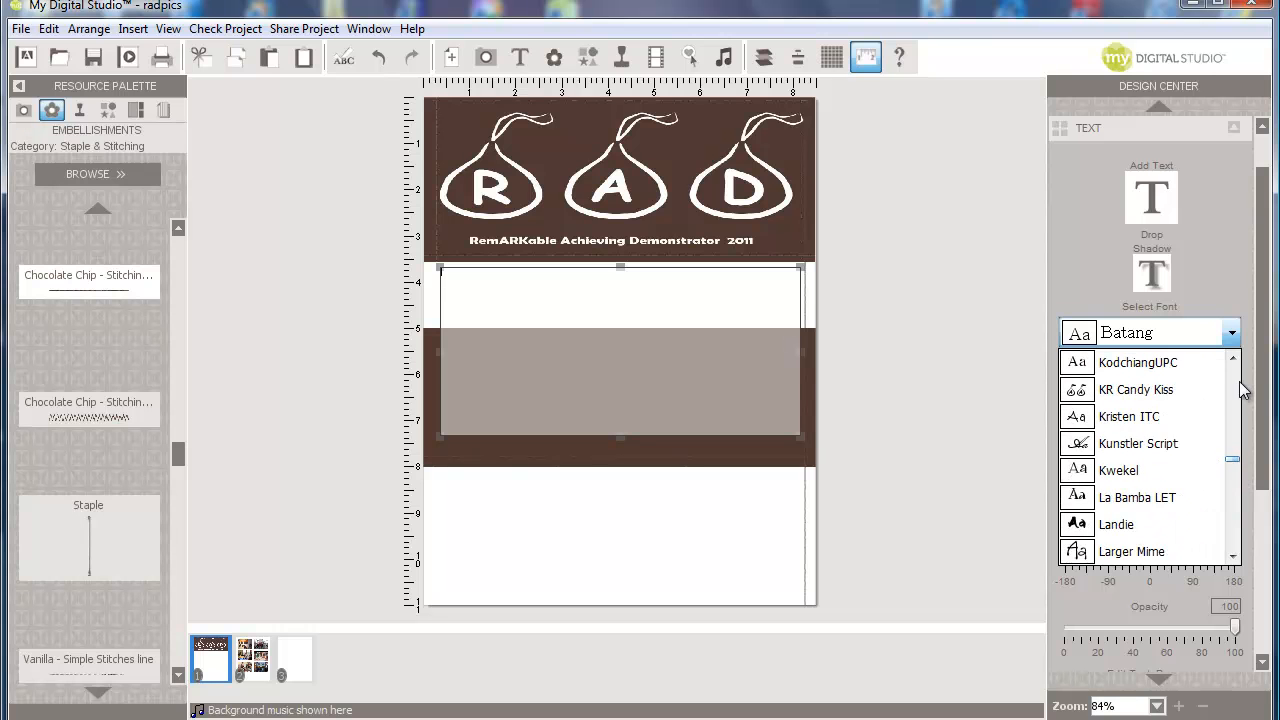
click(1153, 388)
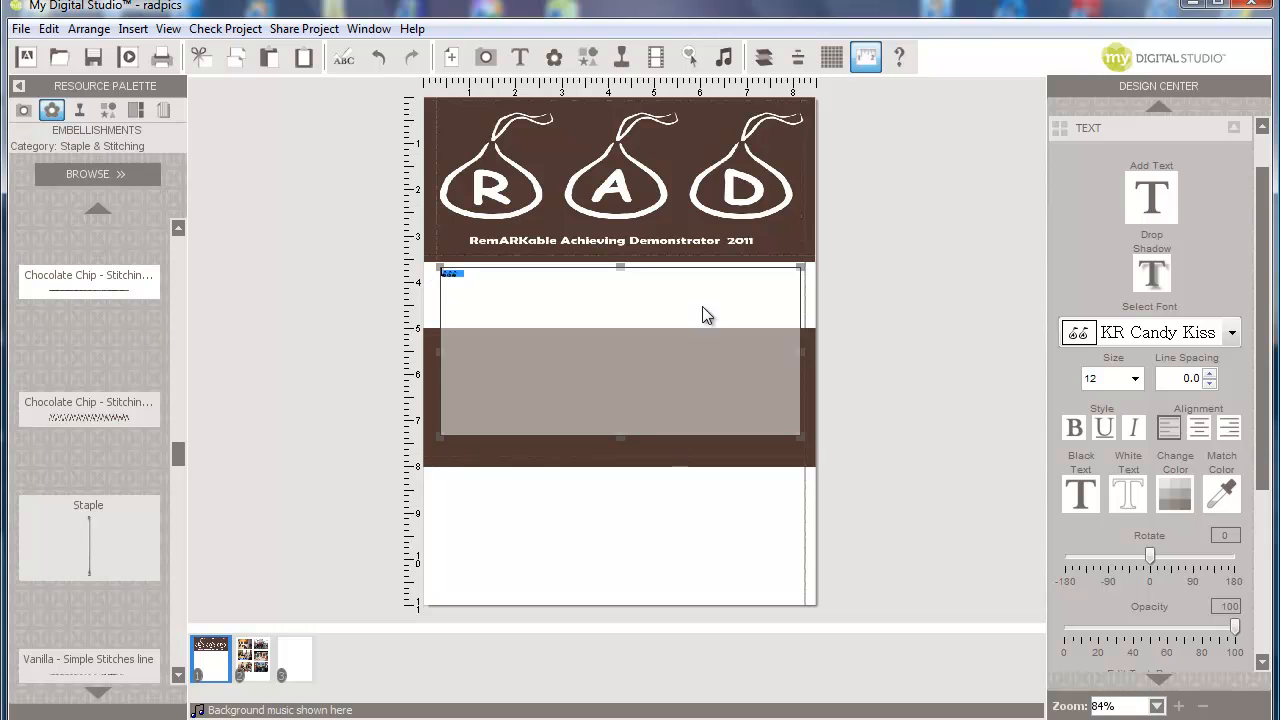
- Enlarge the RAD text through sizes 32, 96 and 144 to a final size of 200
click(1136, 388)
click(1135, 511)
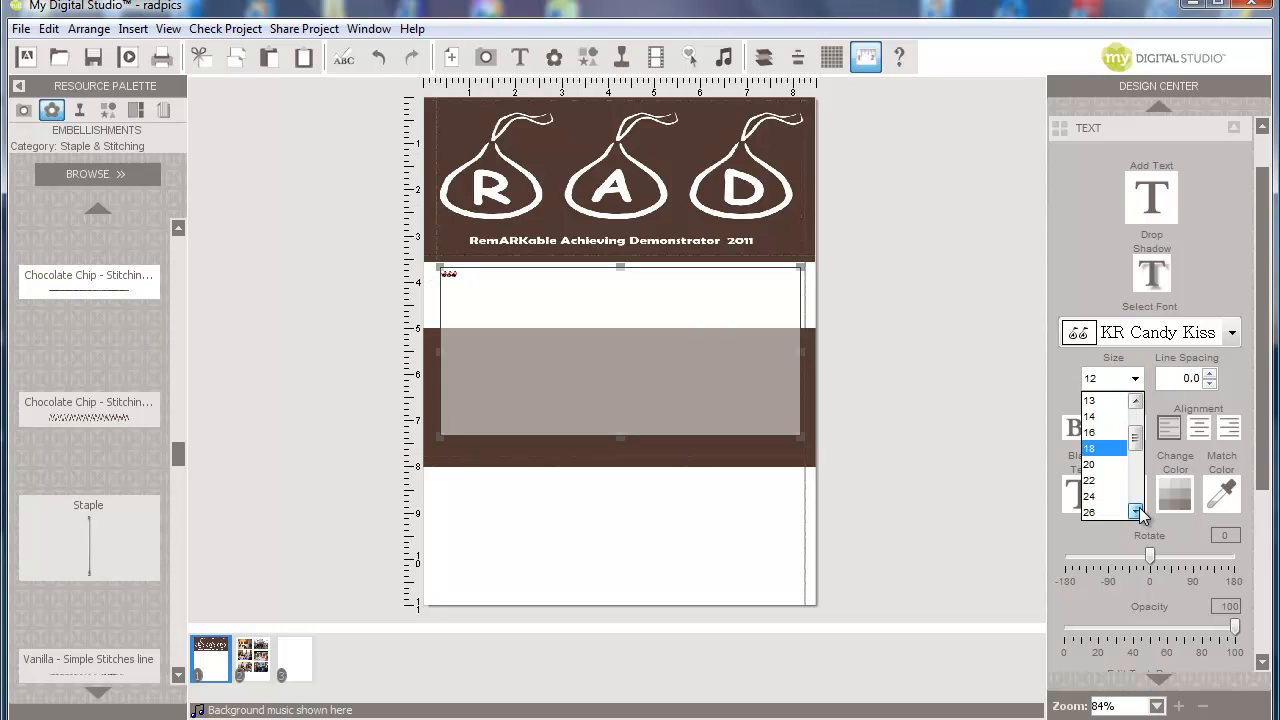
click(1094, 512)
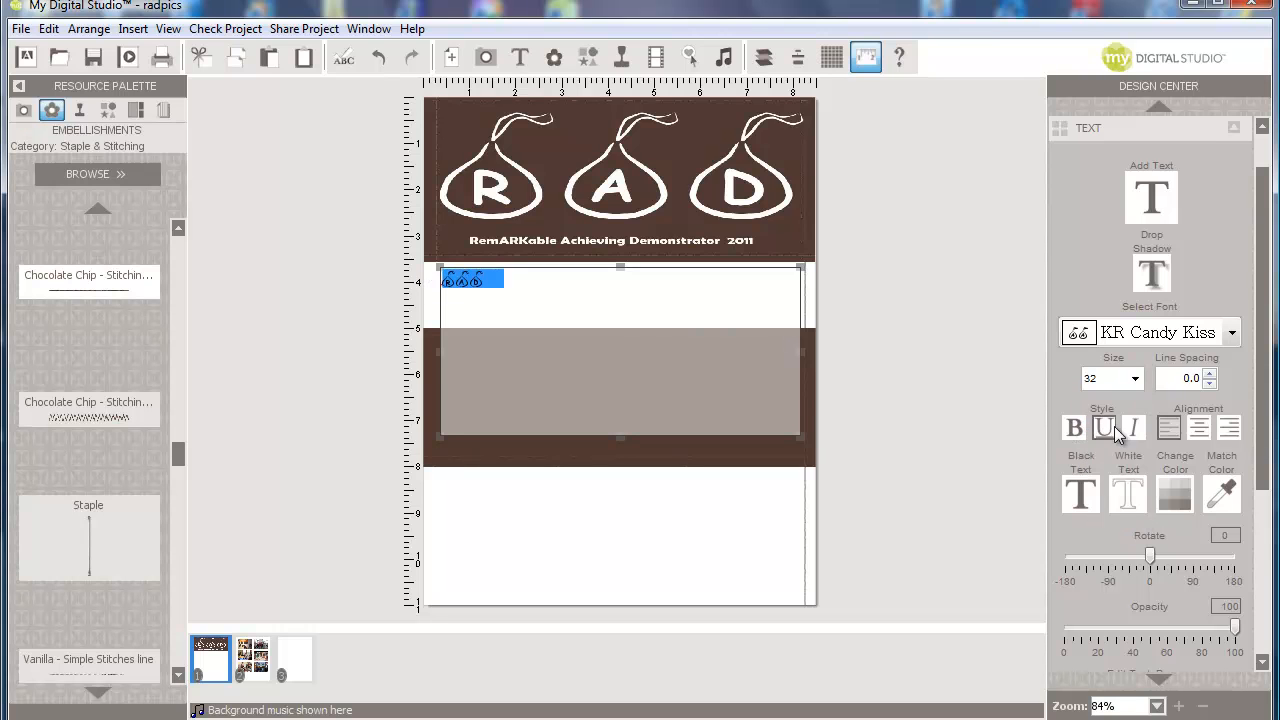
click(1135, 378)
drag(1137, 458, 1136, 494)
click(1101, 498)
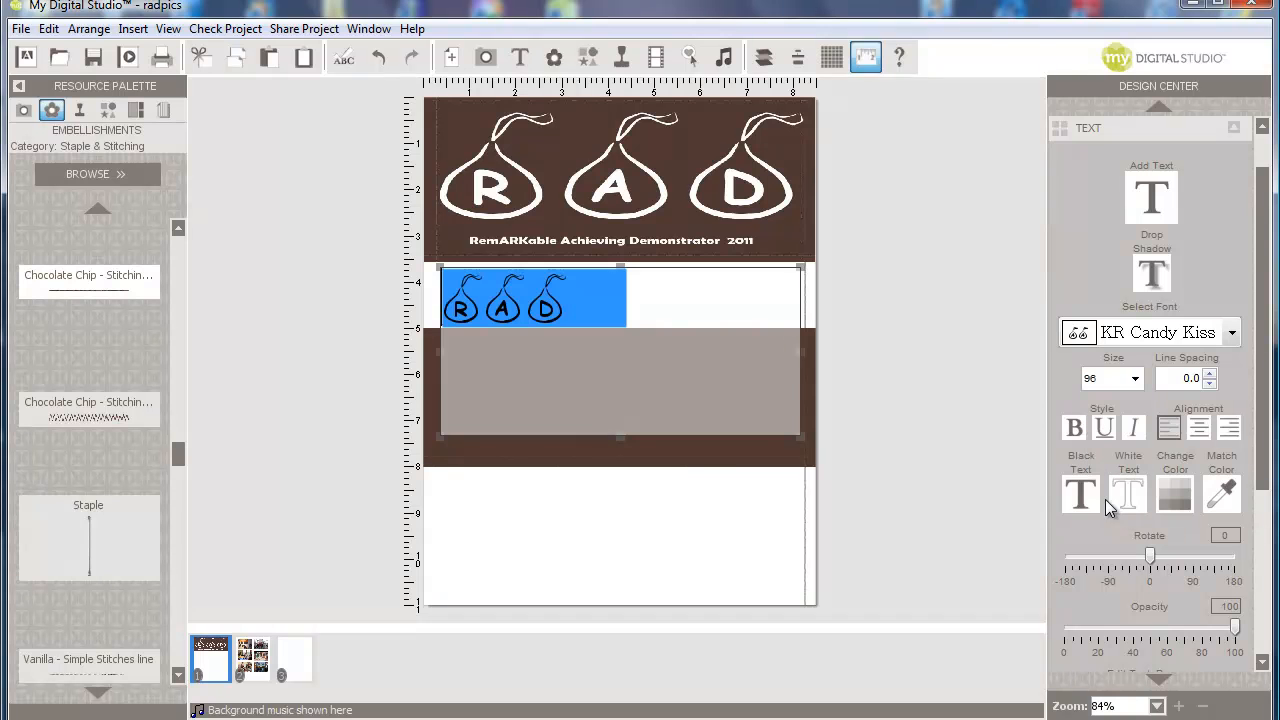
click(1136, 378)
click(1106, 512)
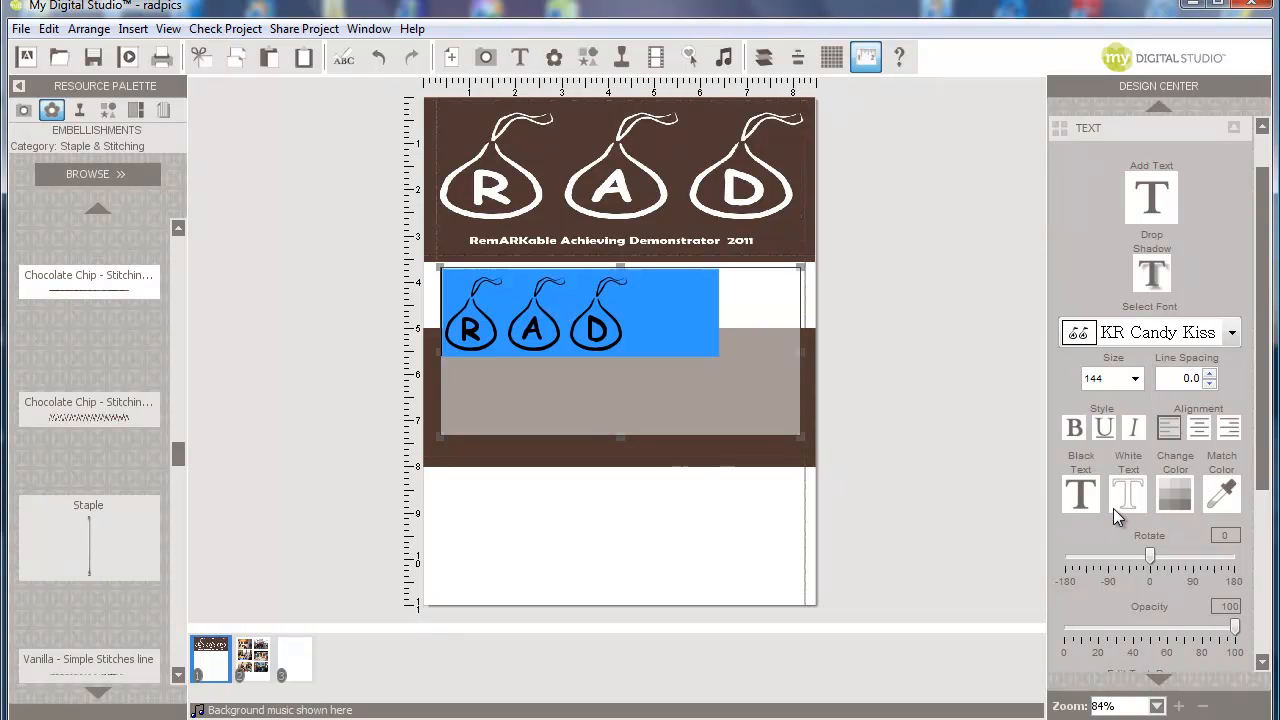
double_click(1095, 378)
text(200)
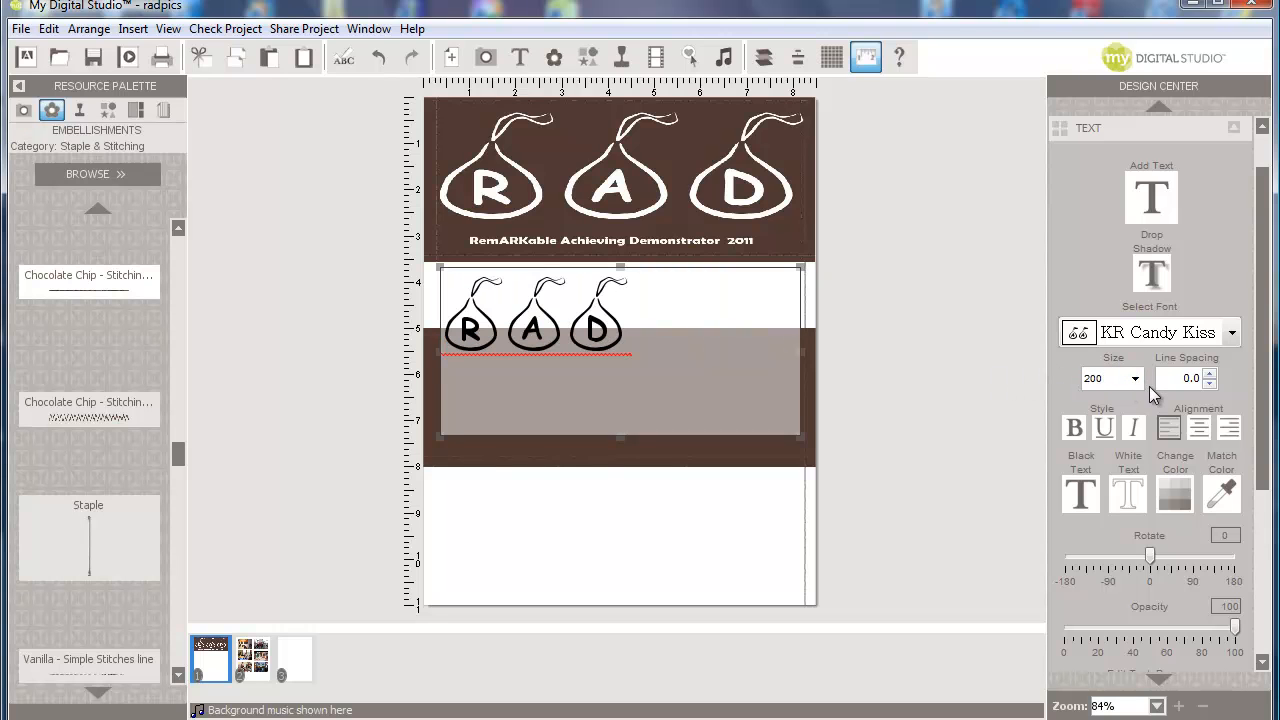
click(707, 500)
- Move the RAD text into the lower brown band, make it white, shorten its box, and nudge it right
drag(645, 340, 680, 410)
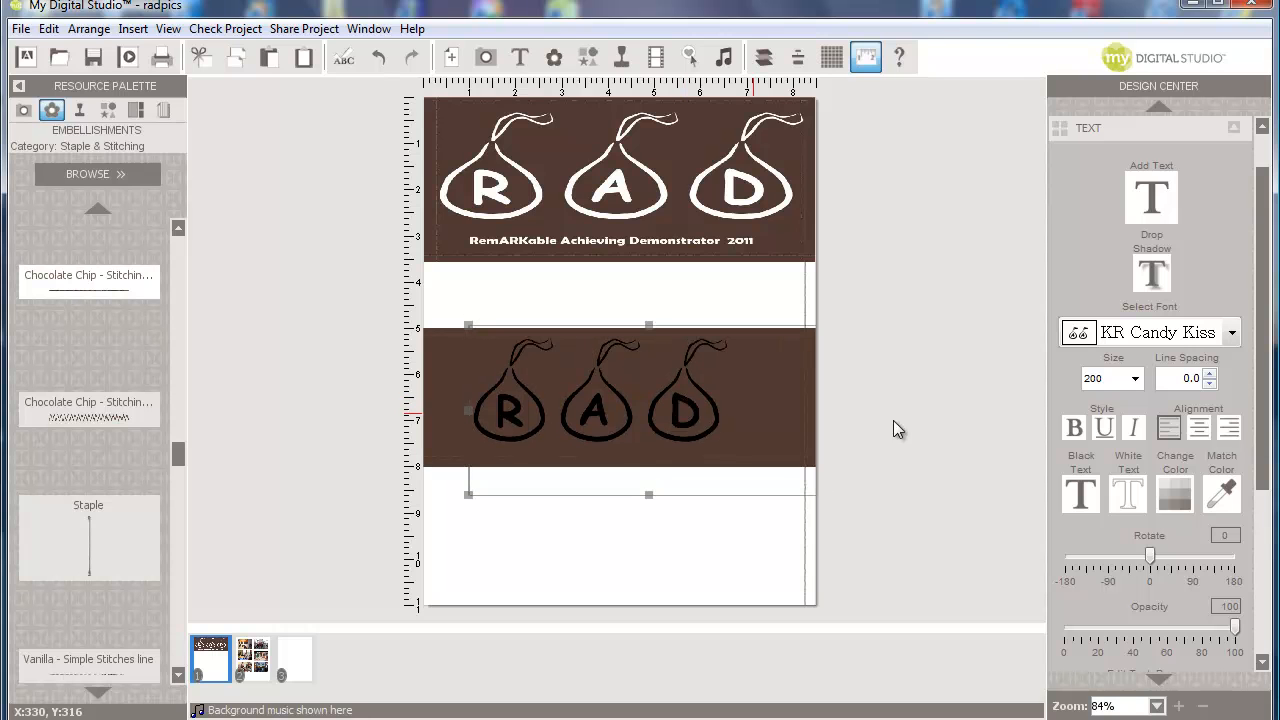
click(1127, 493)
drag(650, 497, 648, 457)
click(621, 505)
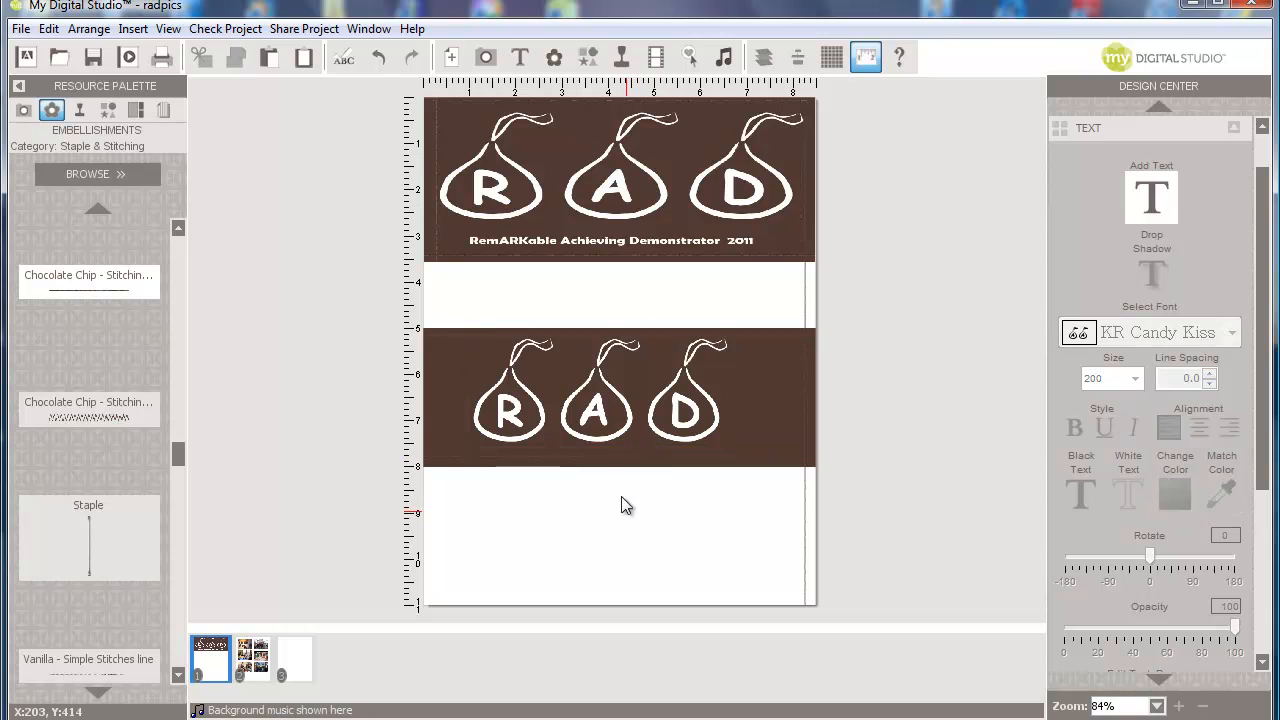
click(595, 394)
drag(595, 397, 605, 397)
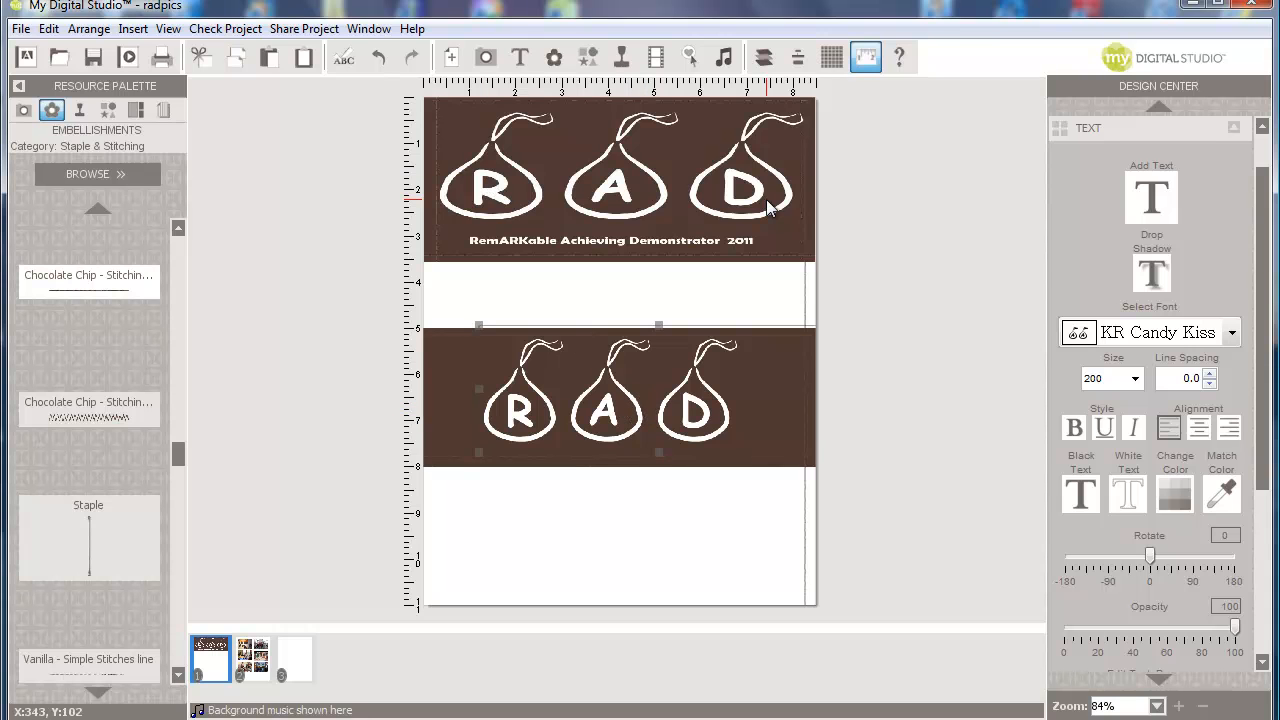
- Add a new caption text box and shape it into a thin, wide strip, undoing a stray change
click(1145, 210)
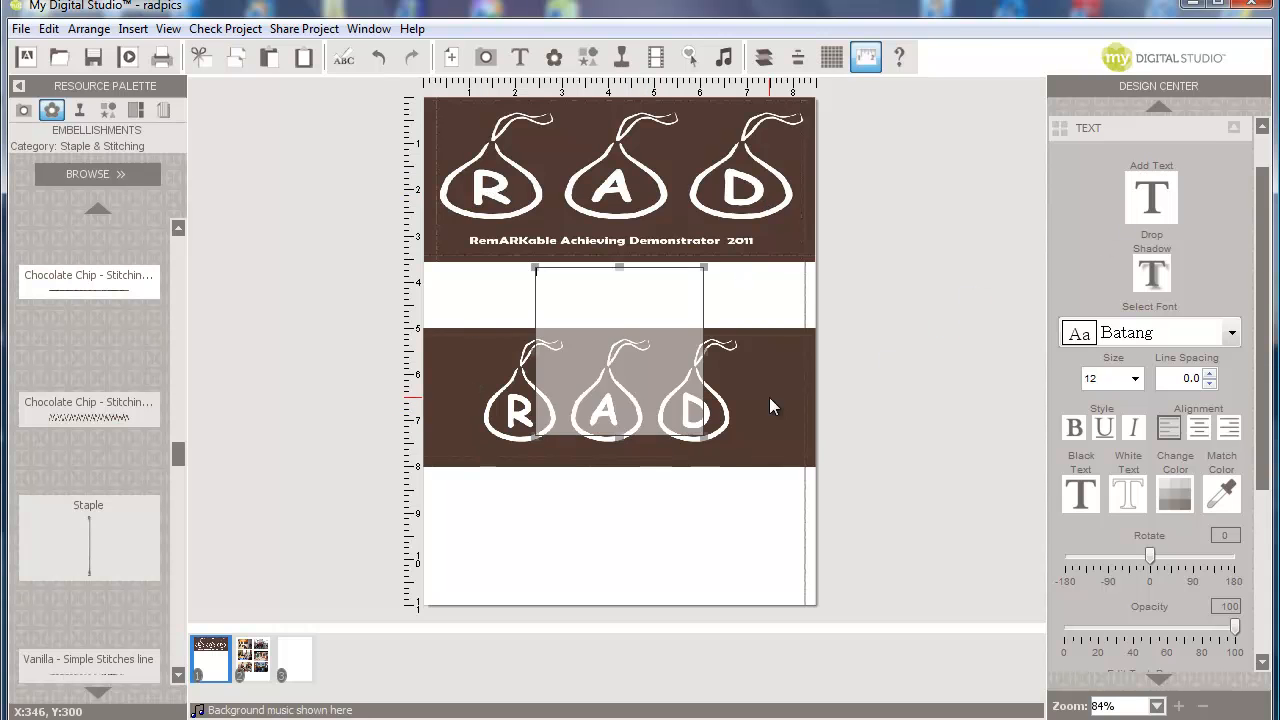
drag(619, 266, 621, 412)
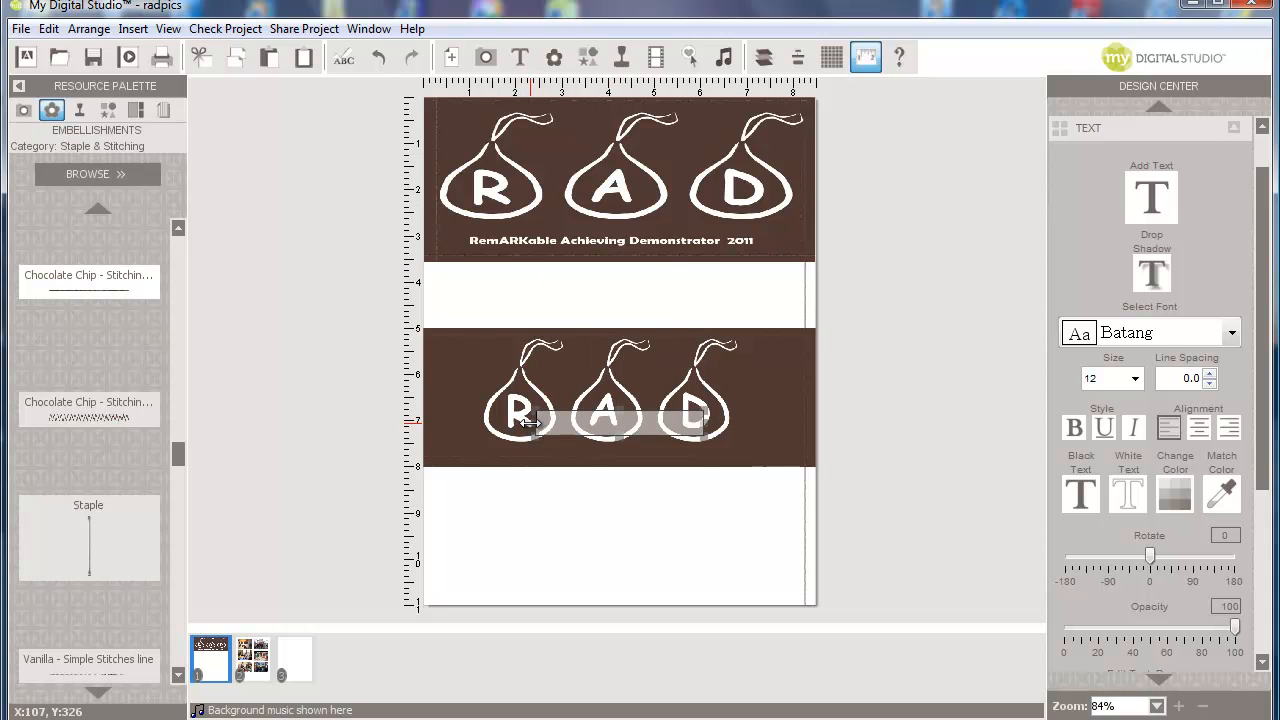
click(493, 423)
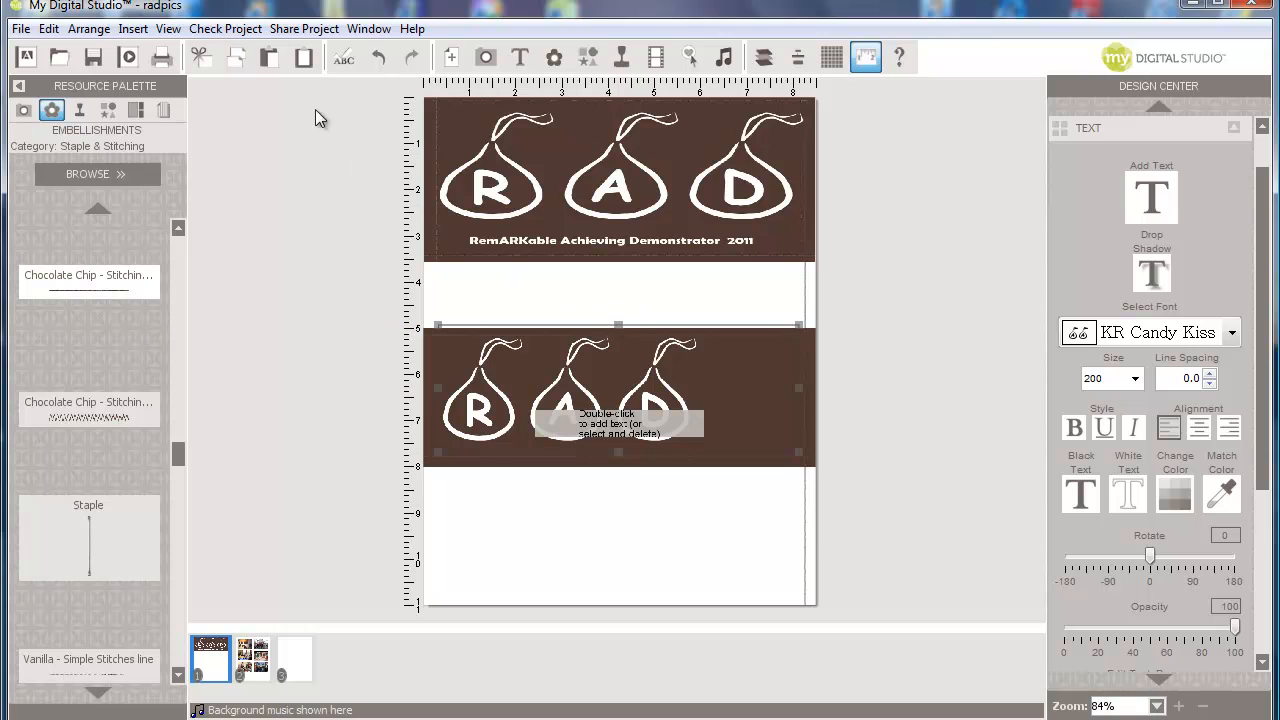
click(378, 60)
click(378, 60)
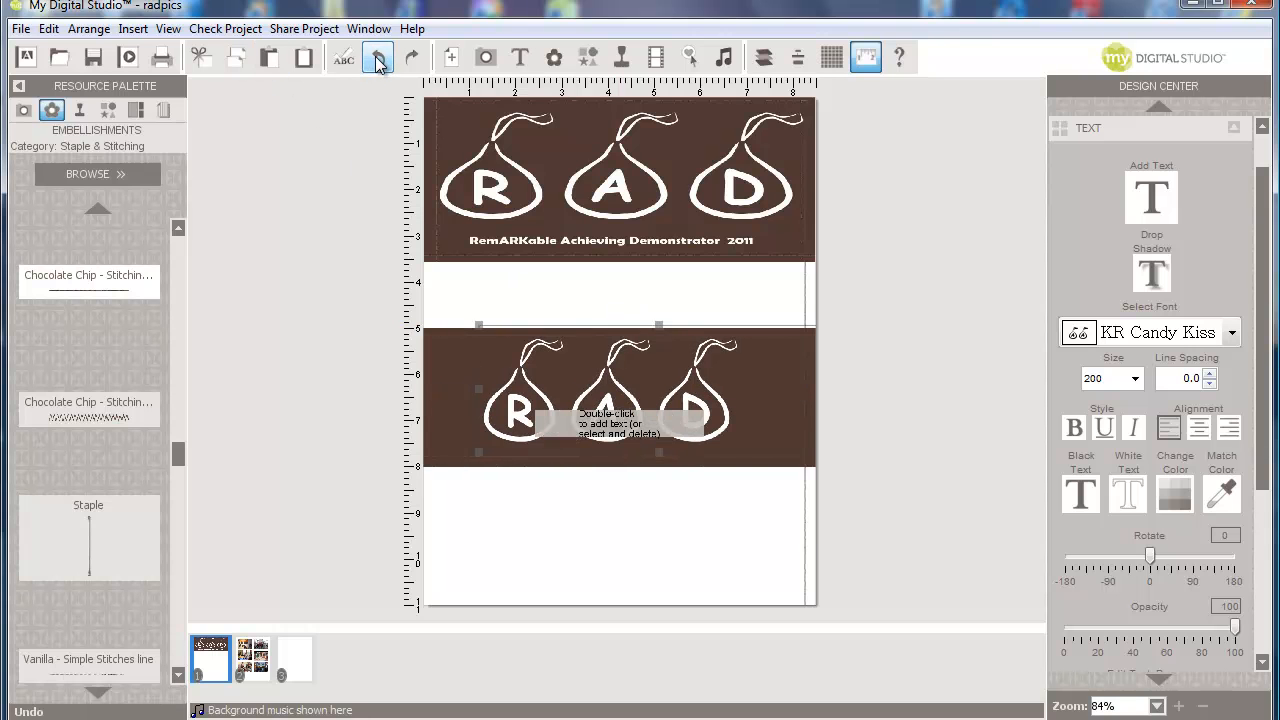
click(378, 60)
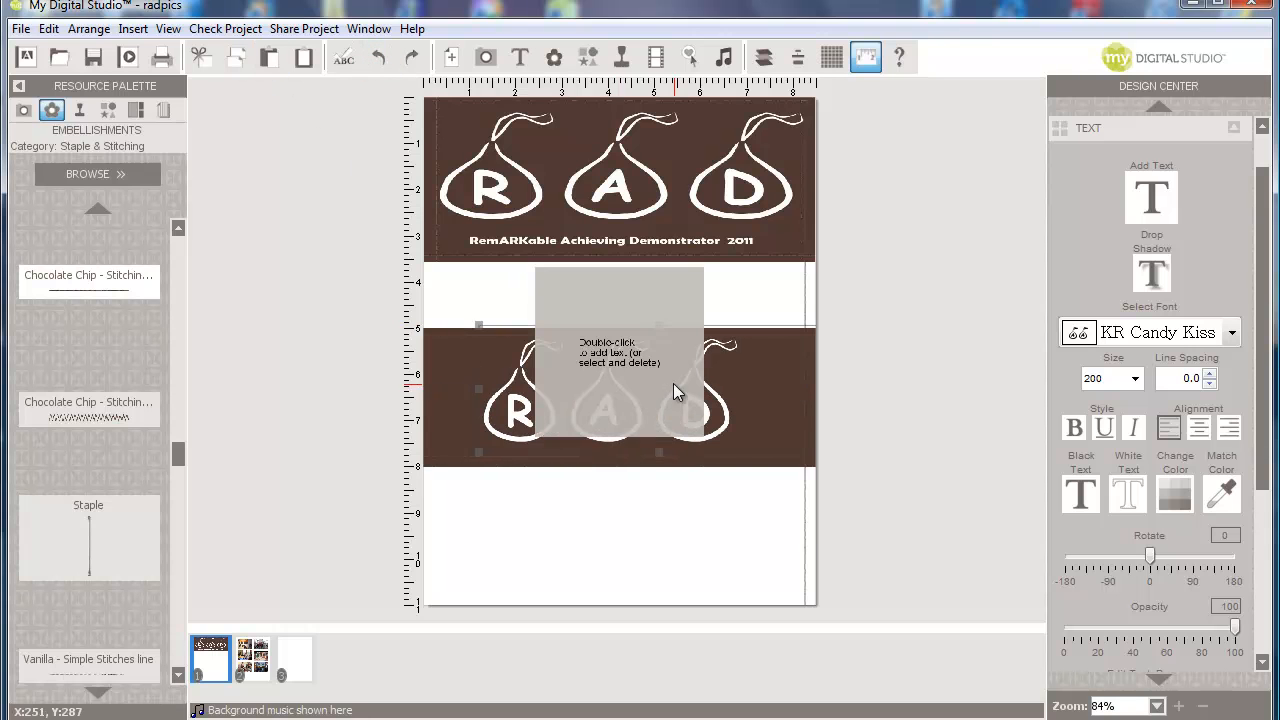
click(609, 279)
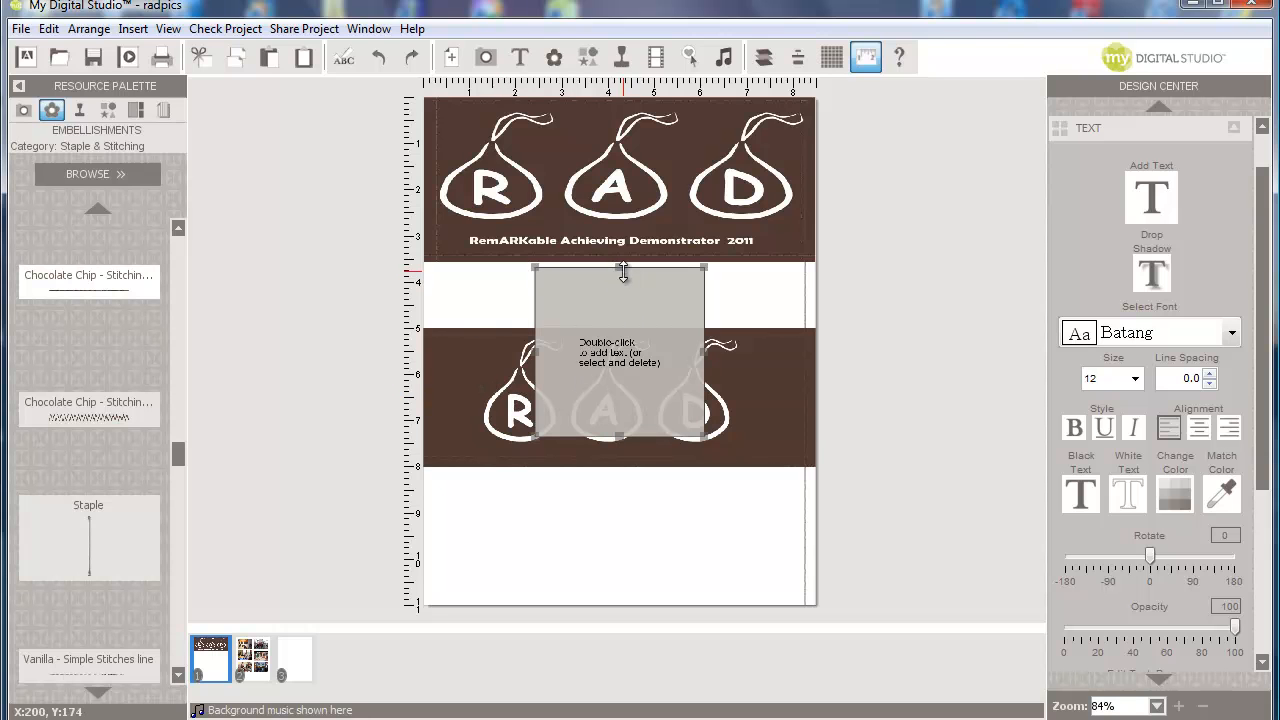
drag(620, 269, 618, 413)
drag(706, 423, 810, 425)
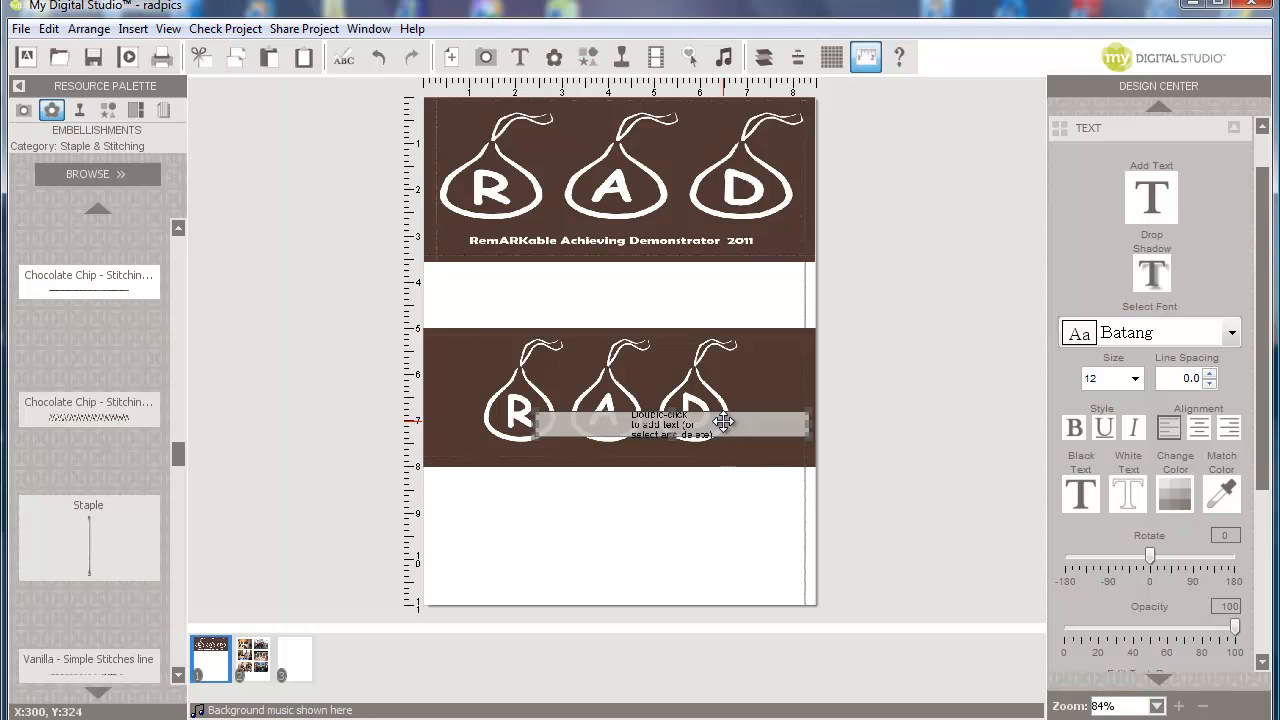
- Style the caption in white Bebas at size 22 and move it beneath the lower RAD
click(1232, 333)
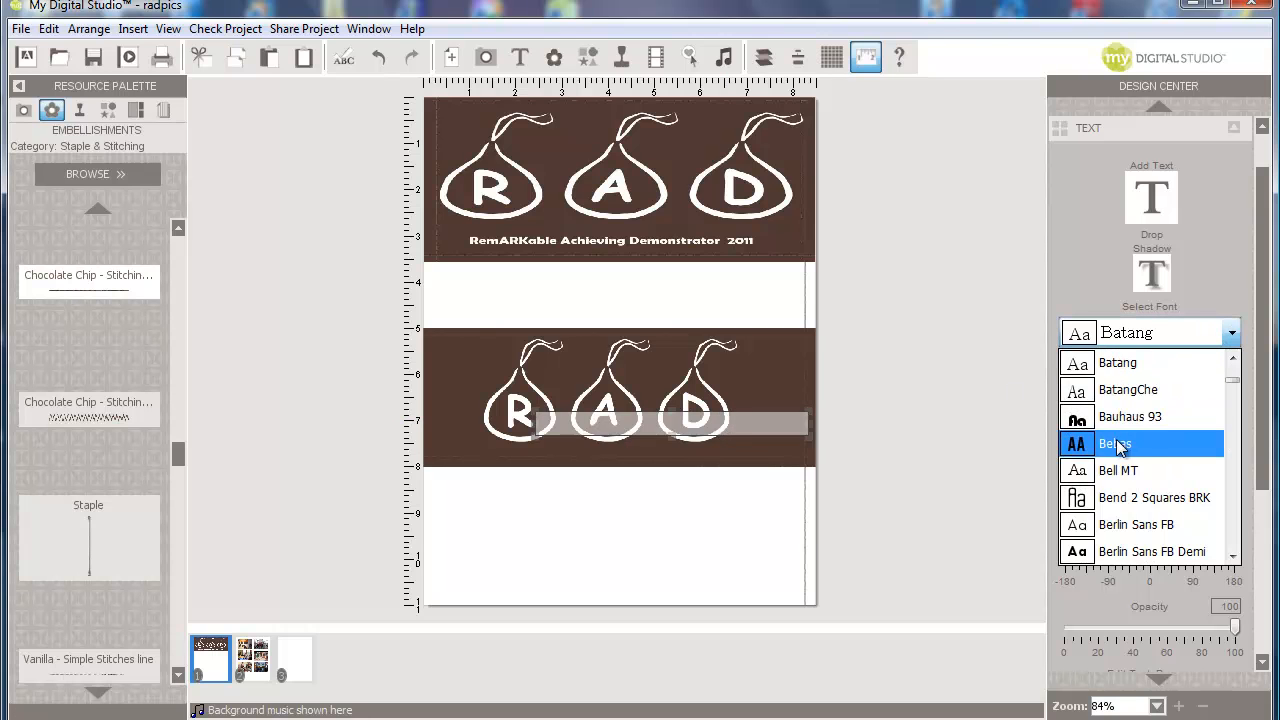
click(1122, 443)
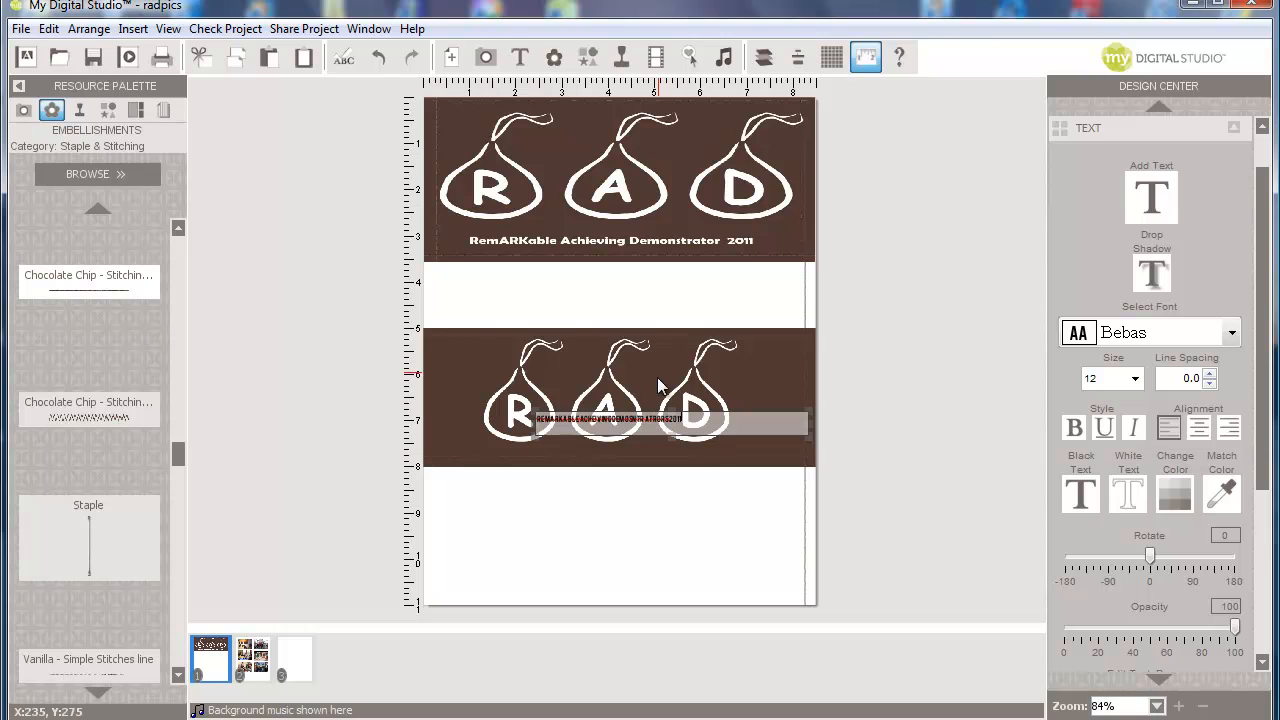
drag(681, 419, 537, 419)
click(1134, 495)
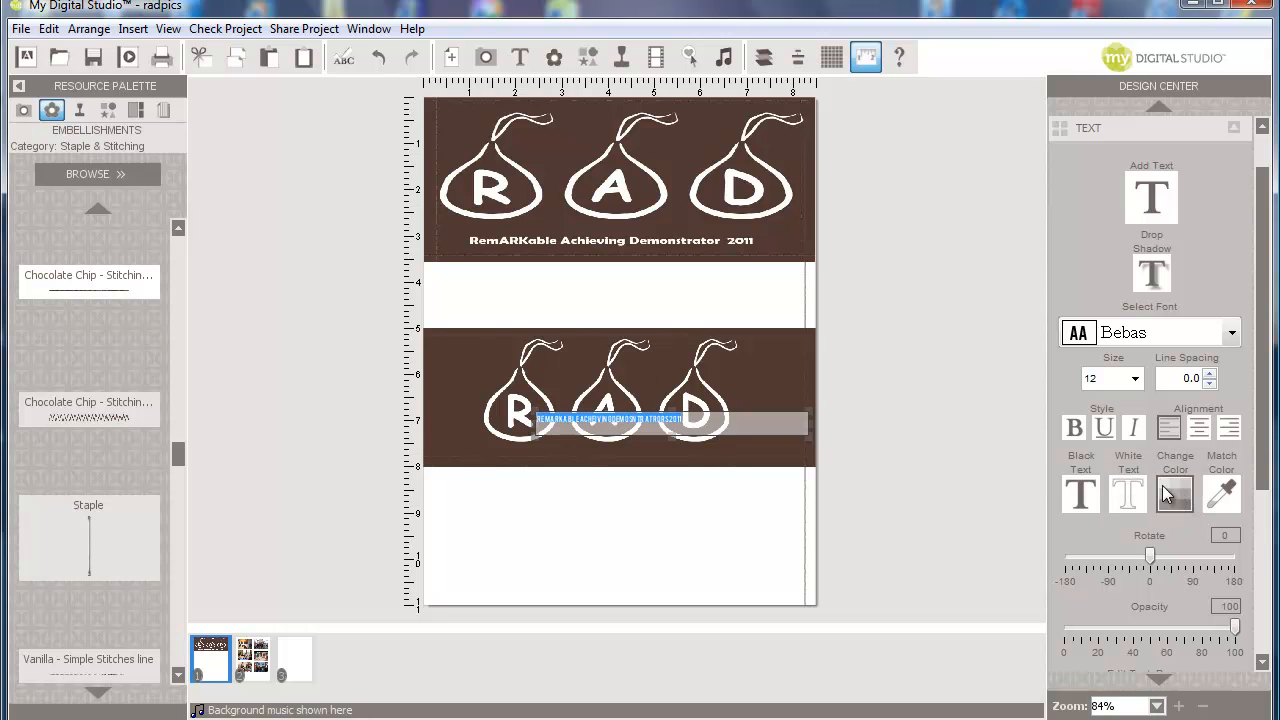
click(1137, 381)
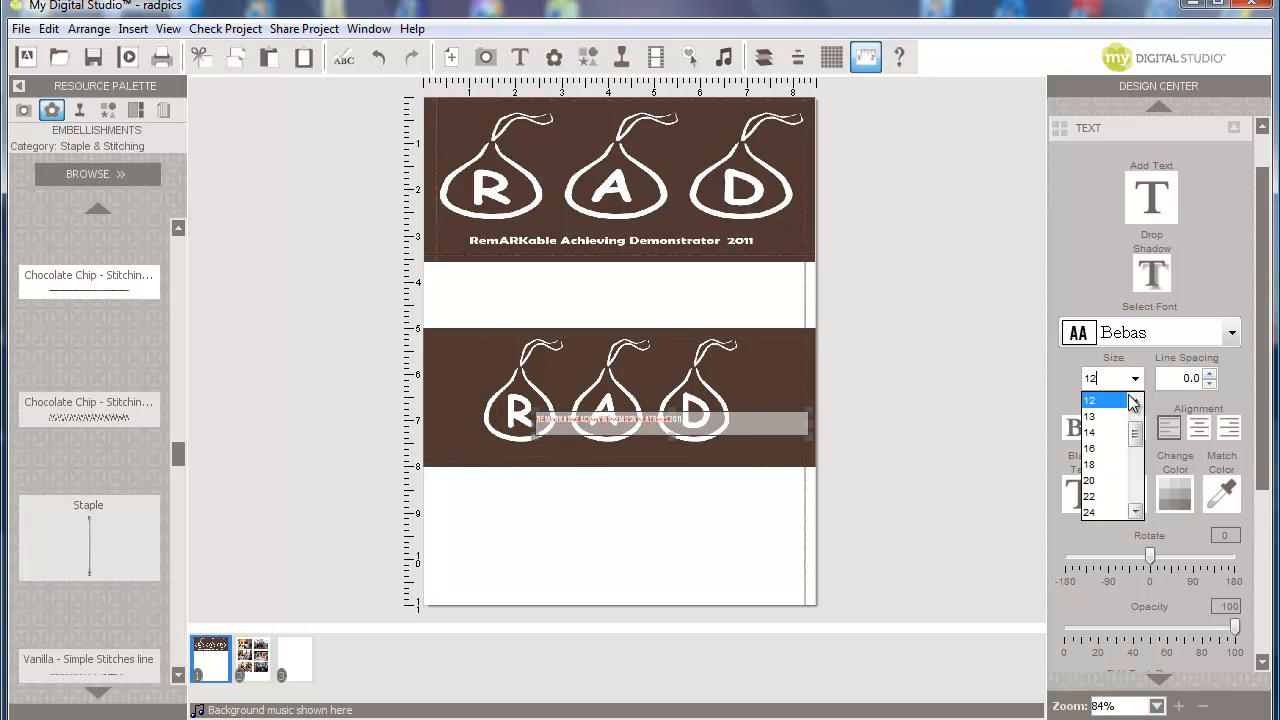
click(1110, 498)
click(583, 470)
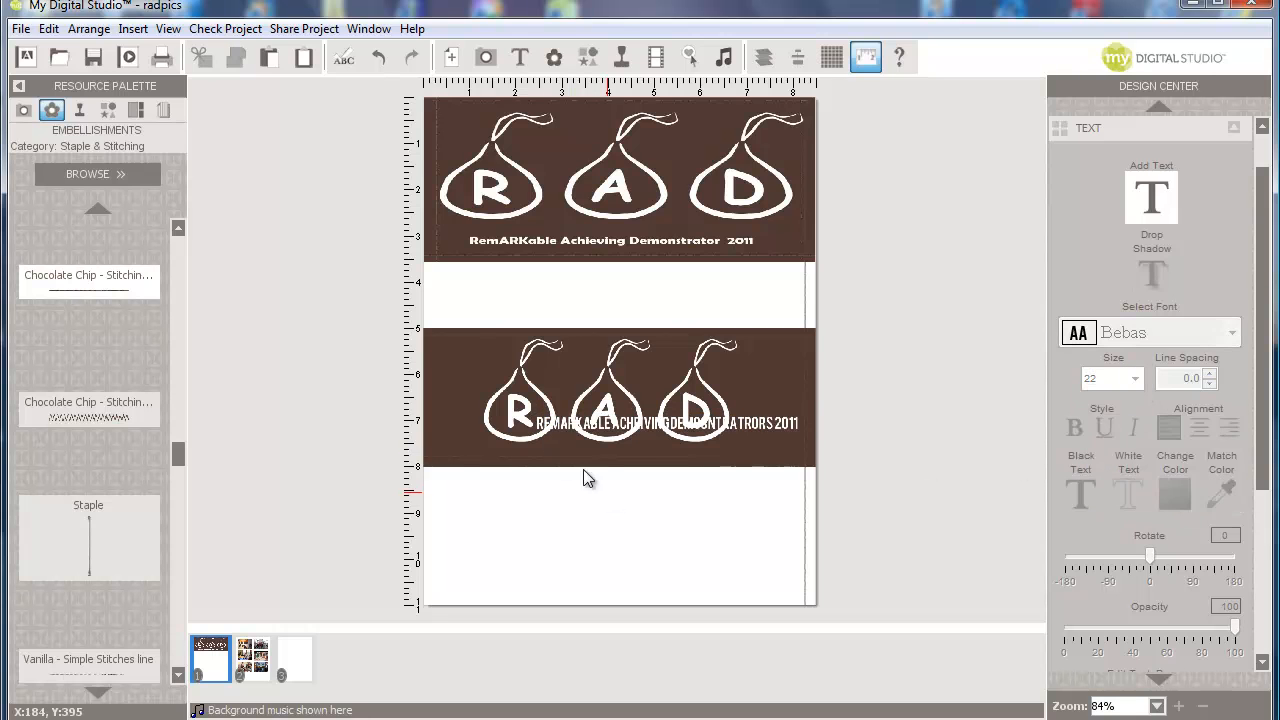
click(555, 423)
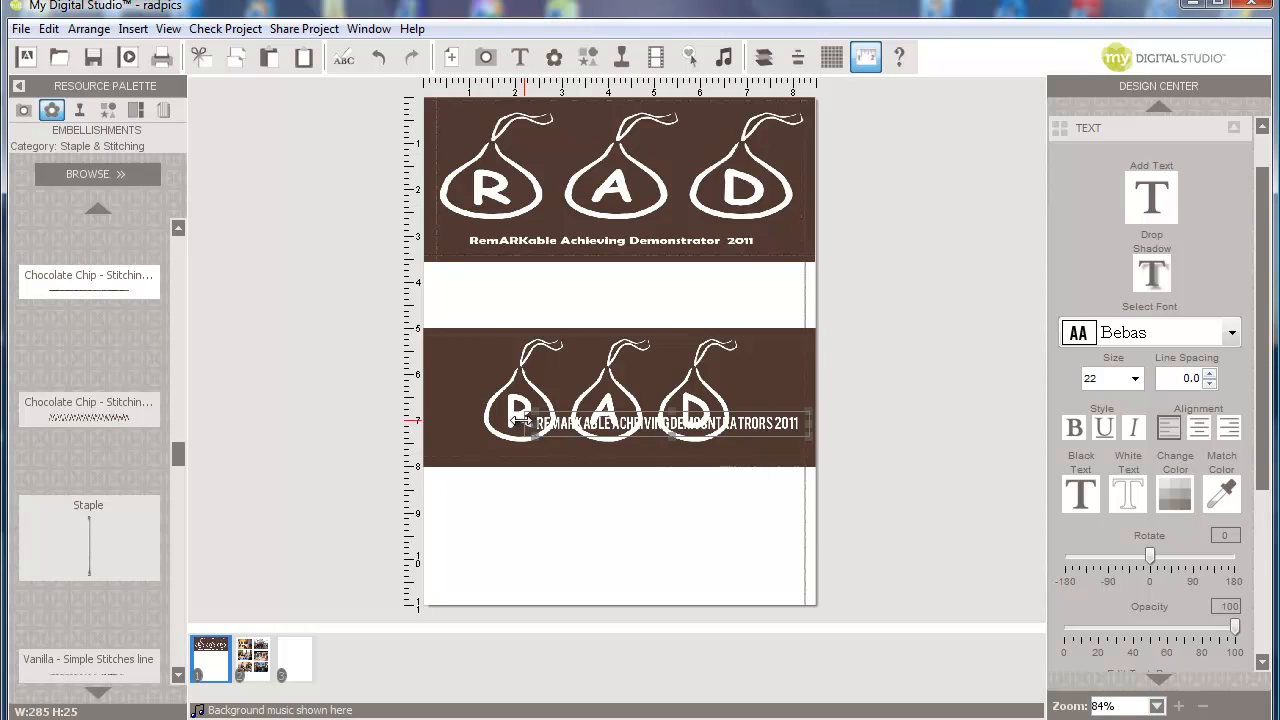
drag(557, 425, 548, 455)
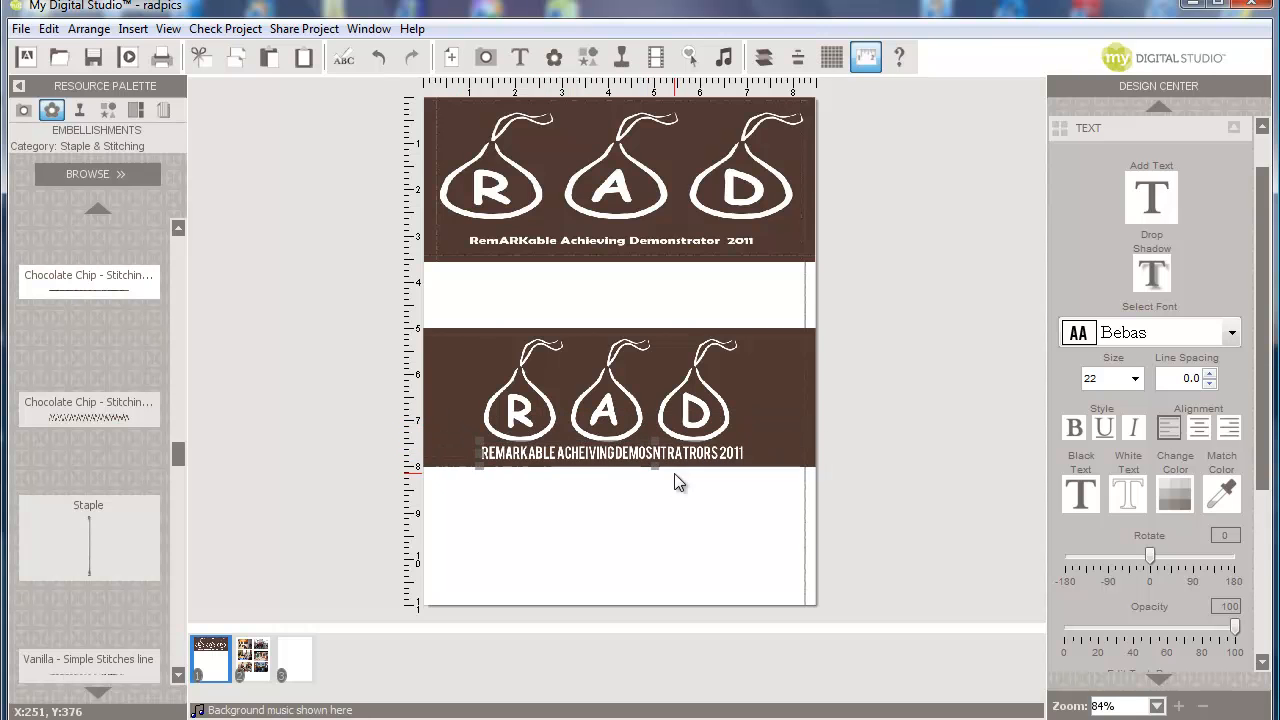
- Cut the top brown RAD photo and delete the empty photo placeholder left behind
click(660, 200)
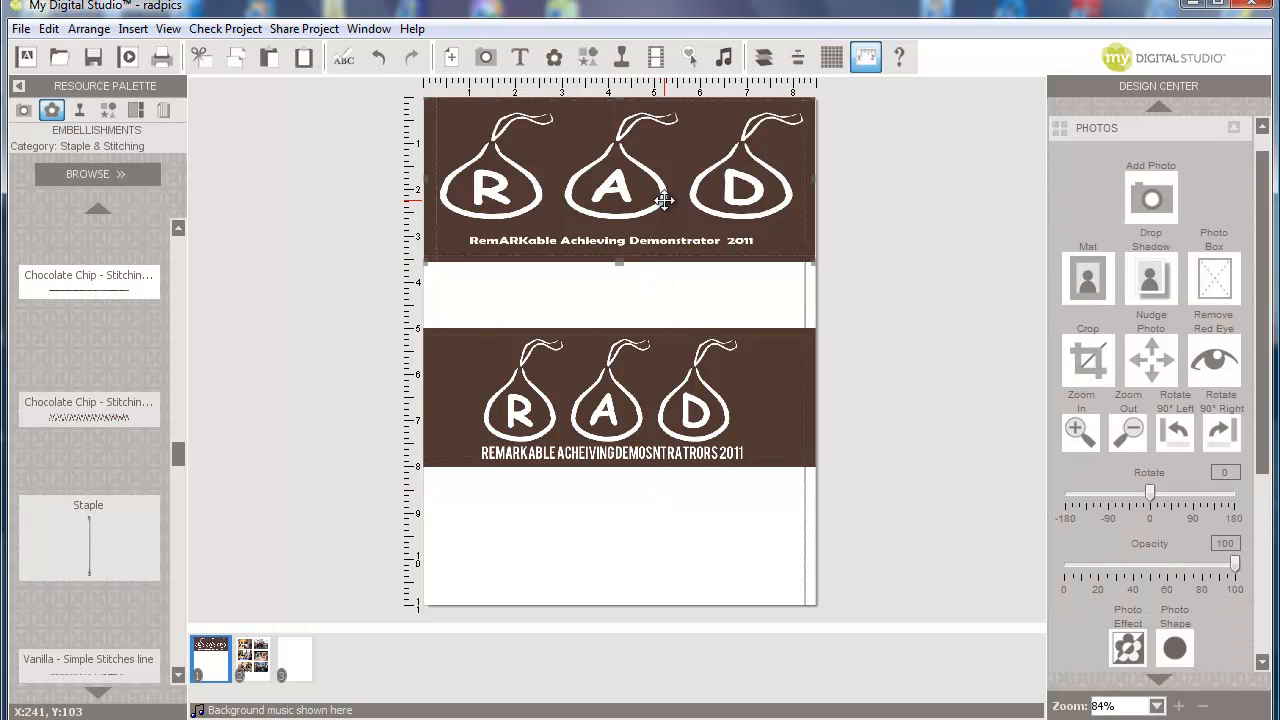
right_click(664, 201)
click(723, 330)
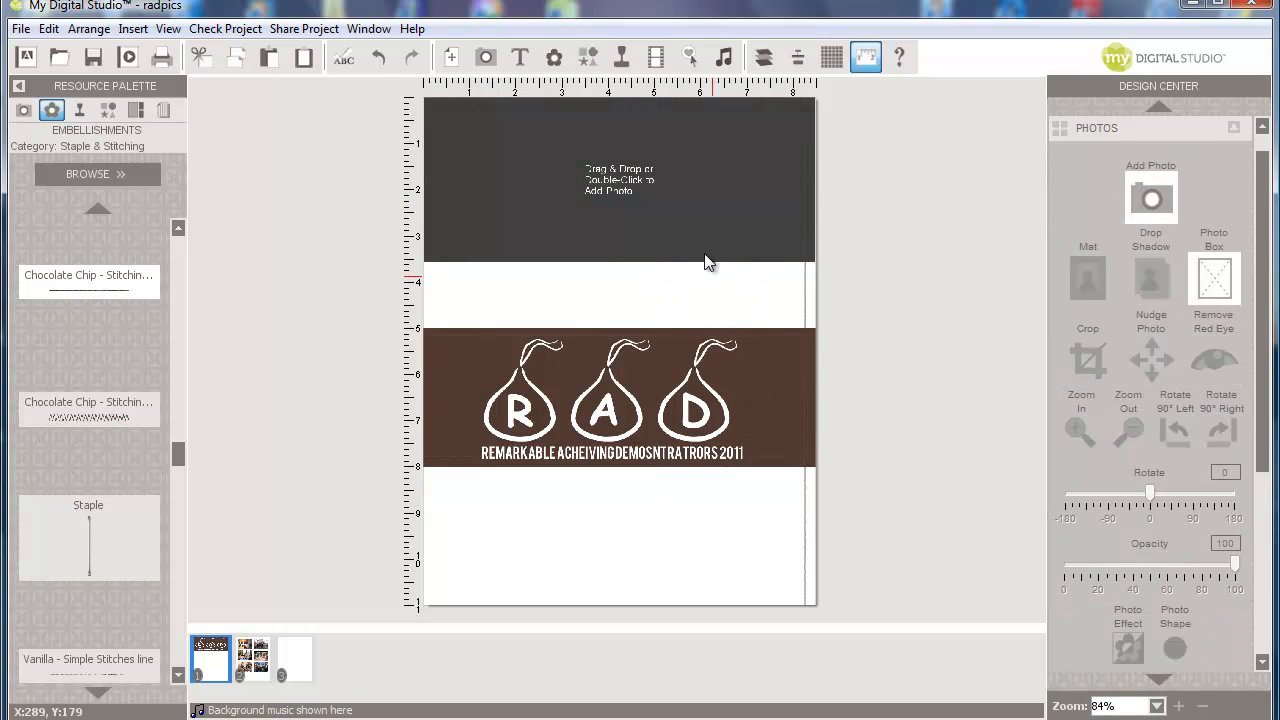
right_click(686, 168)
click(758, 286)
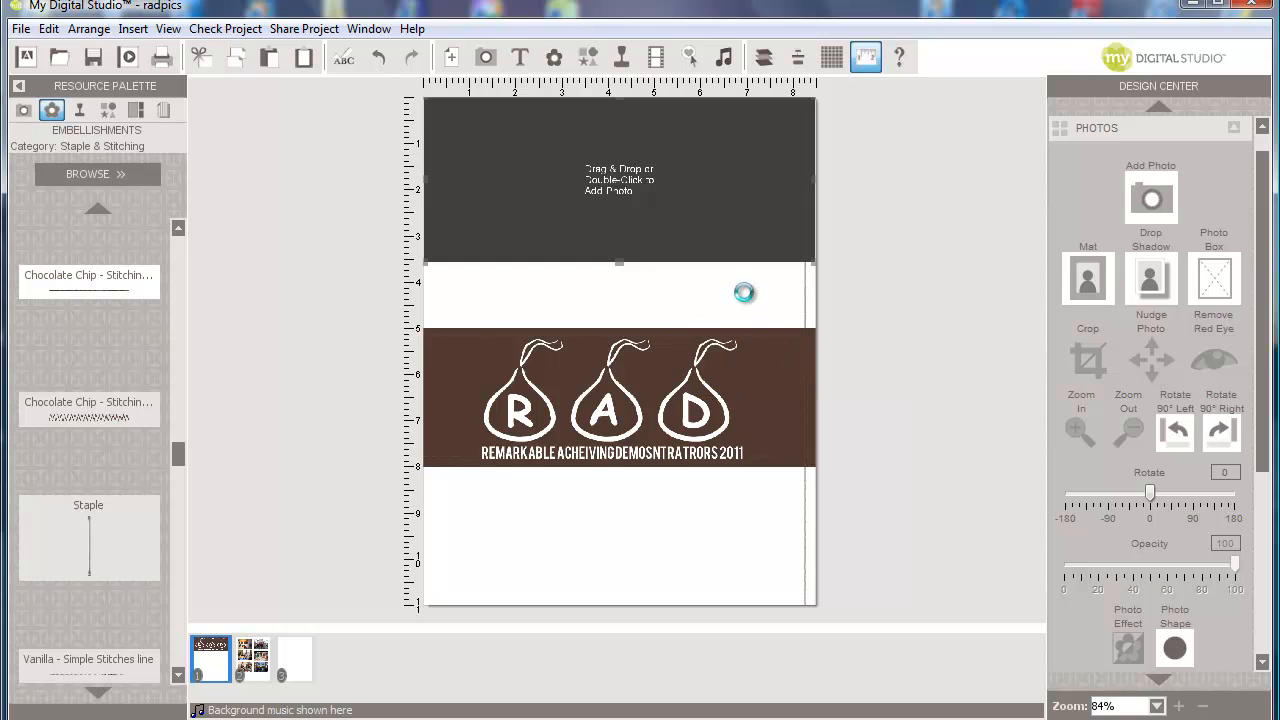
click(766, 360)
right_click(766, 360)
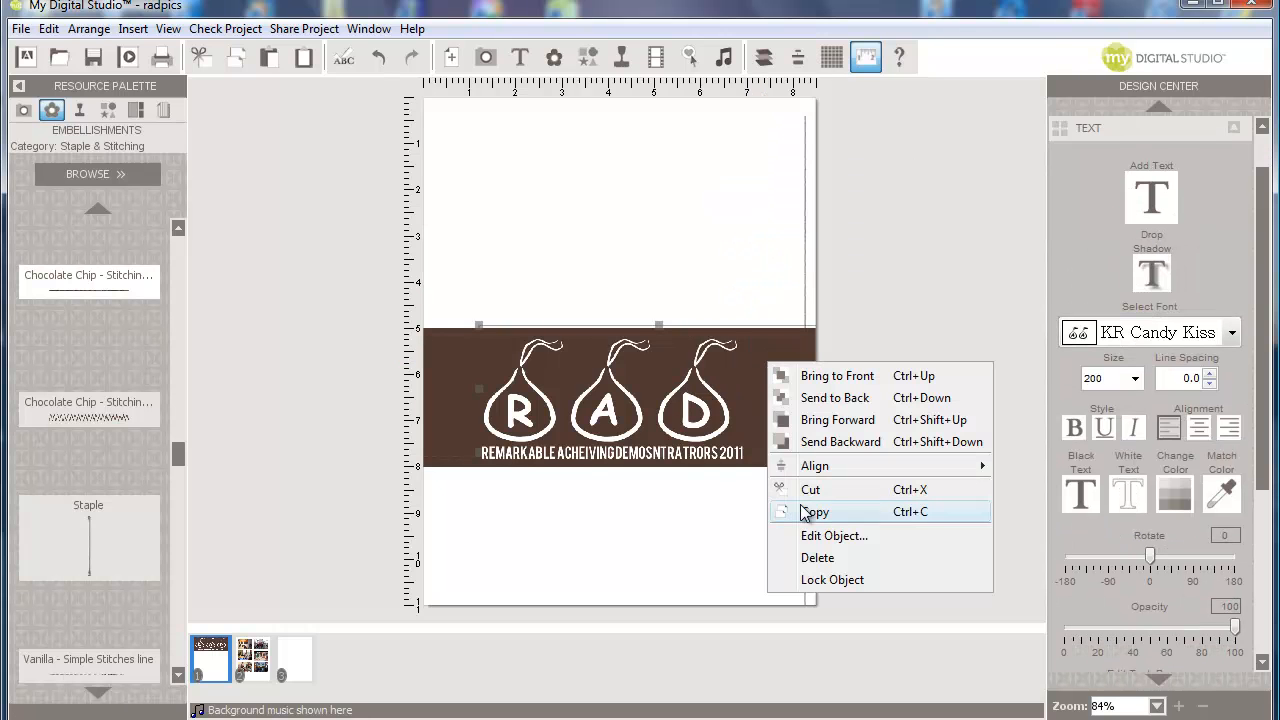
click(625, 537)
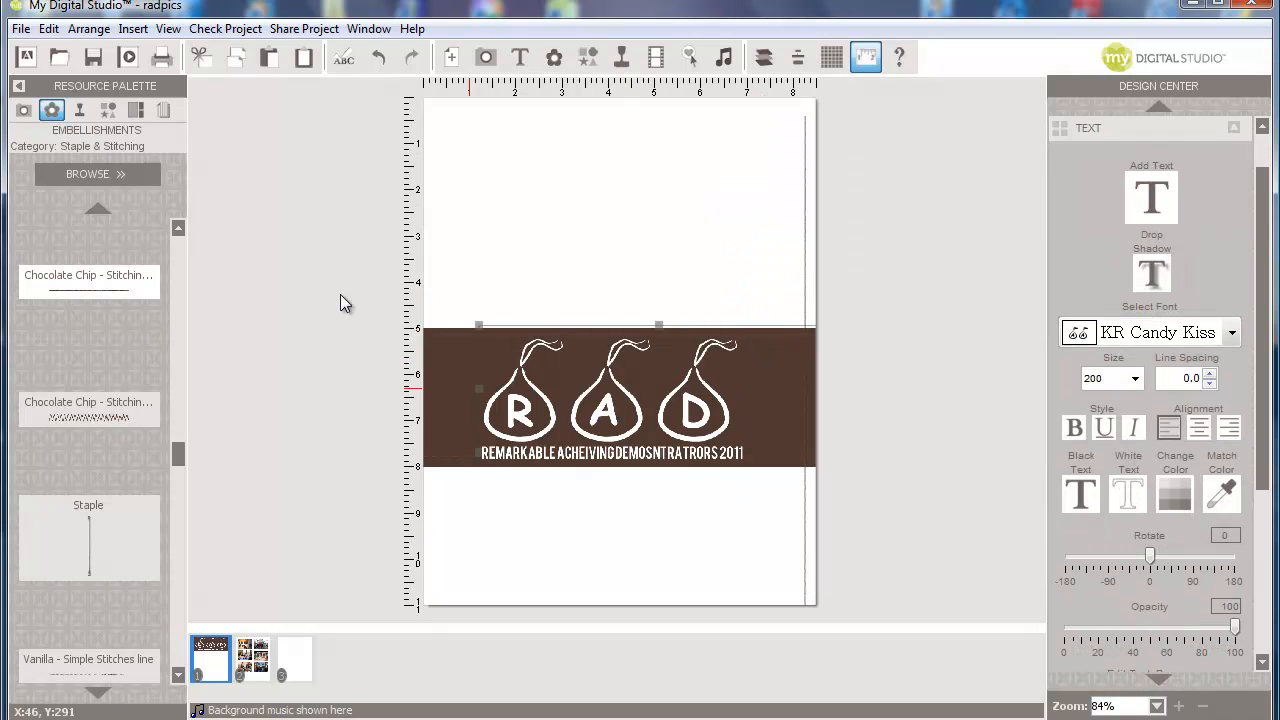
- Group the band with its caption, paste a copy, and move it to the top of the page
click(104, 30)
click(122, 151)
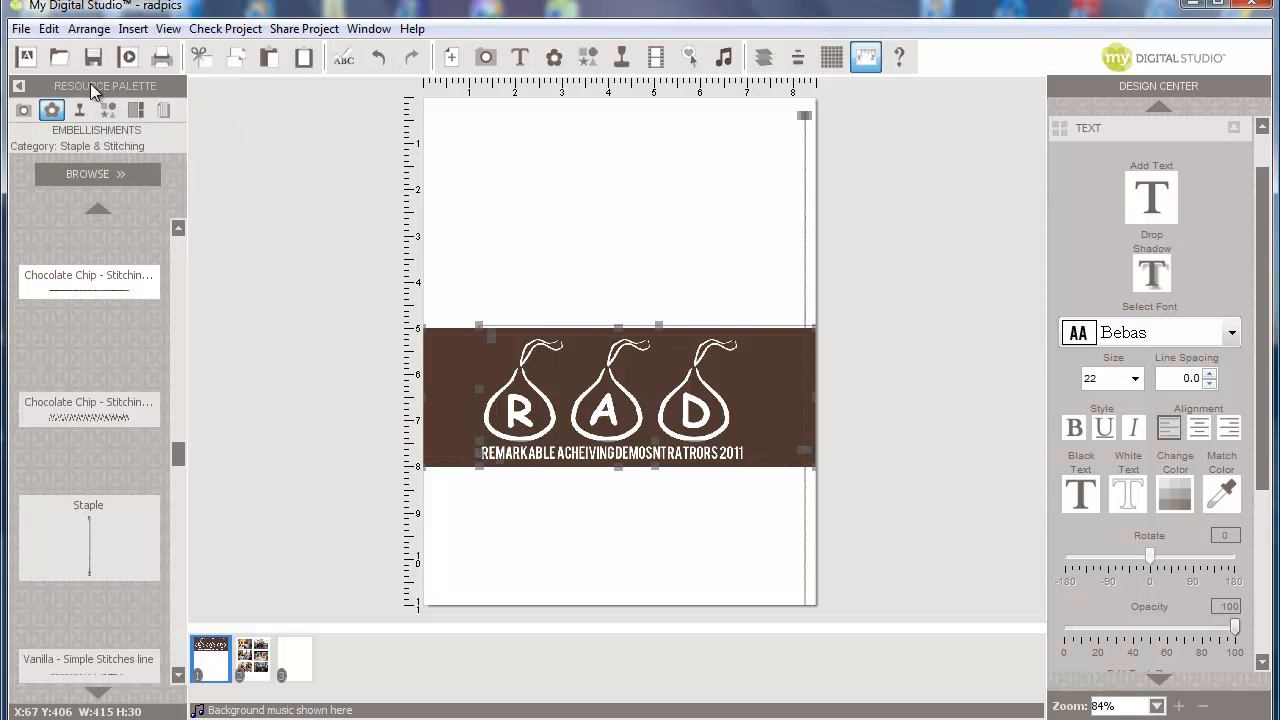
click(89, 29)
click(111, 97)
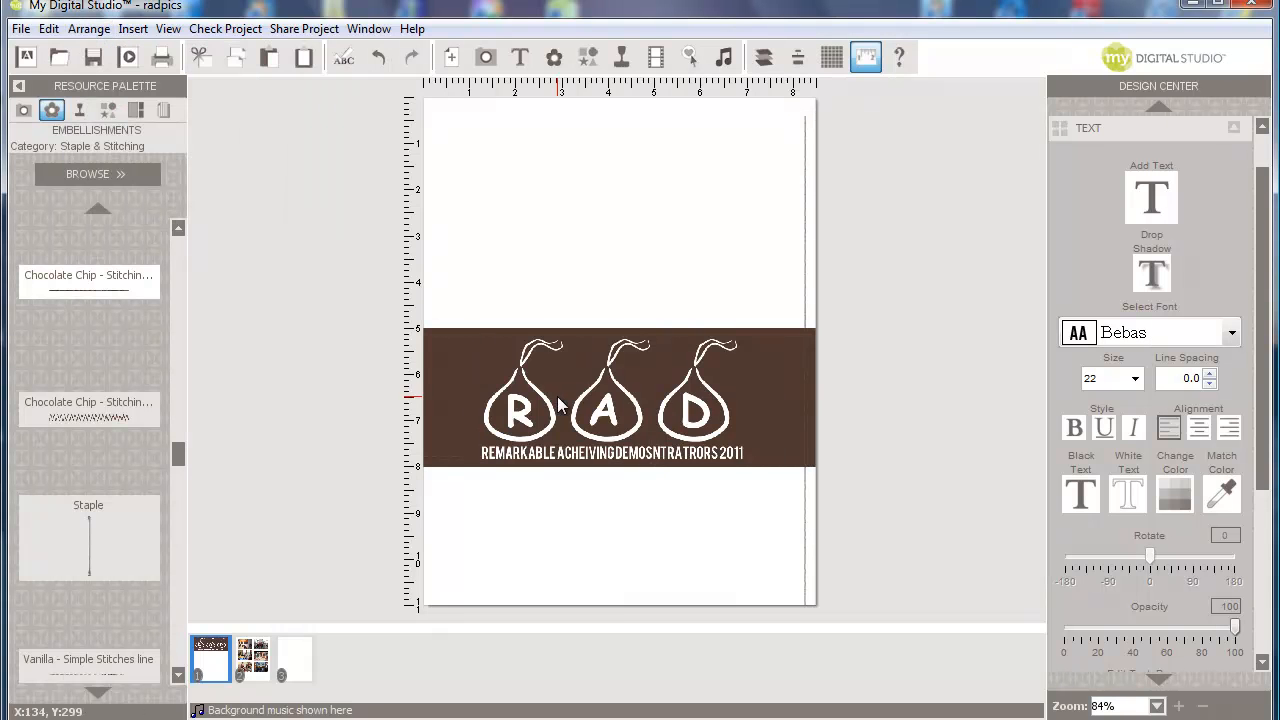
right_click(558, 398)
click(612, 543)
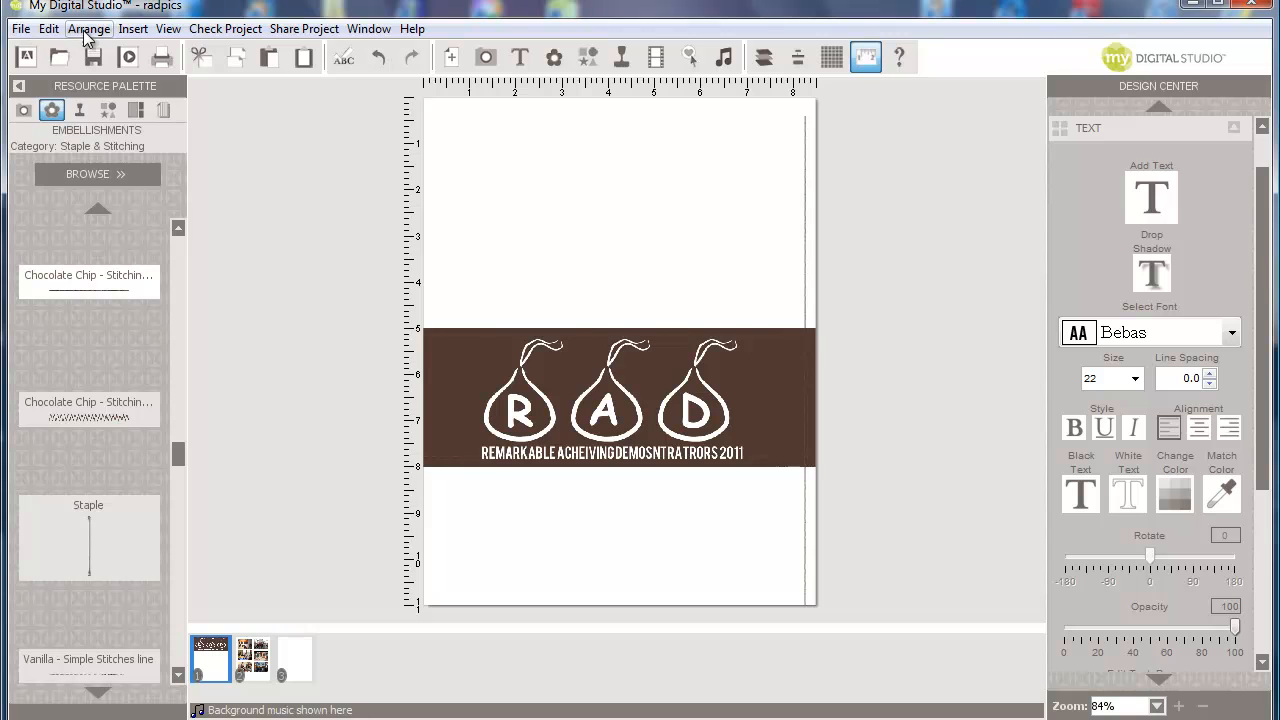
click(53, 32)
click(108, 151)
drag(623, 168, 640, 140)
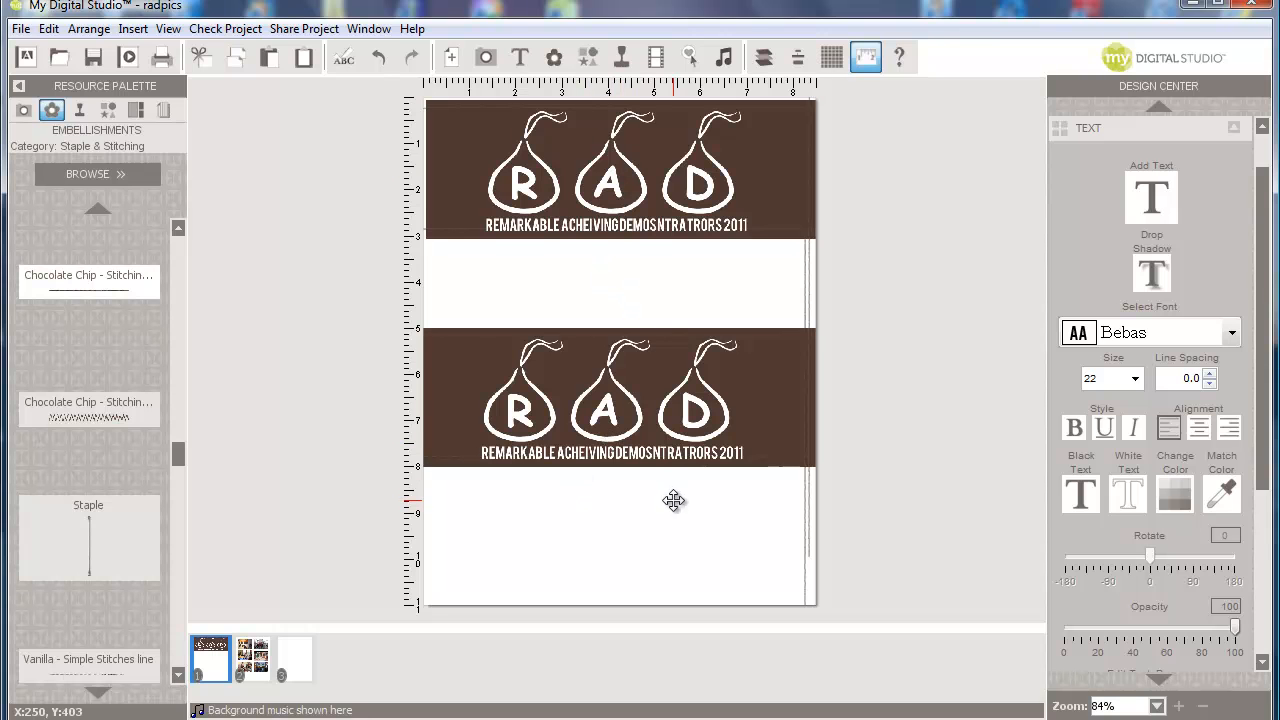
- View page 2's six-photo two-column grid, then switch to the blank page 3
click(258, 658)
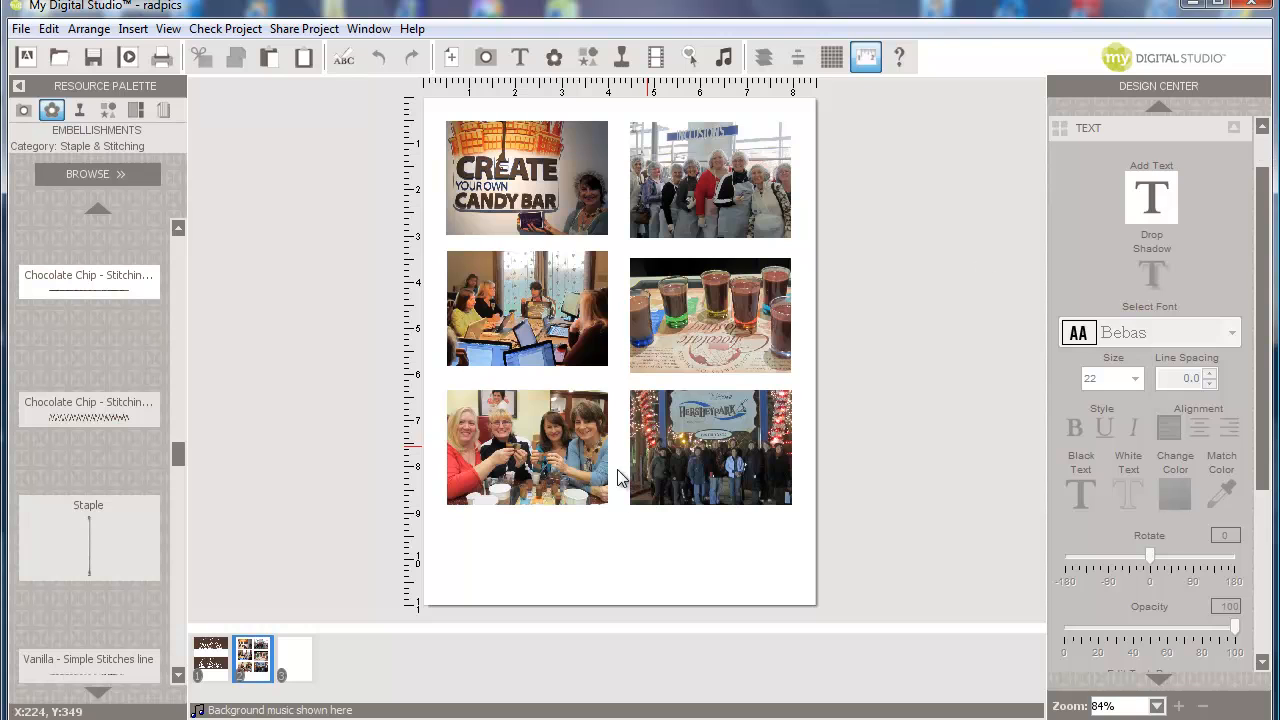
click(290, 660)
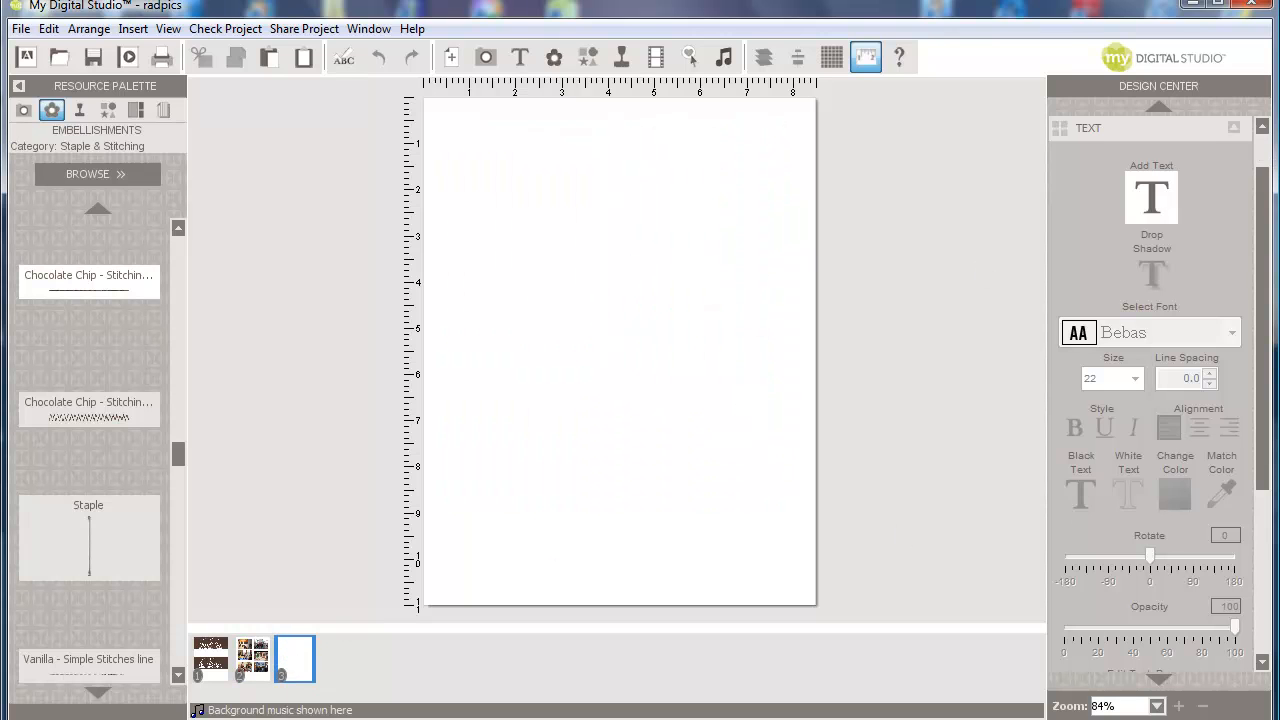
- Add an empty photo box at page 3's top-left and reshape it into a wide landscape rectangle
scroll(1265, 354, up, 2)
click(1158, 157)
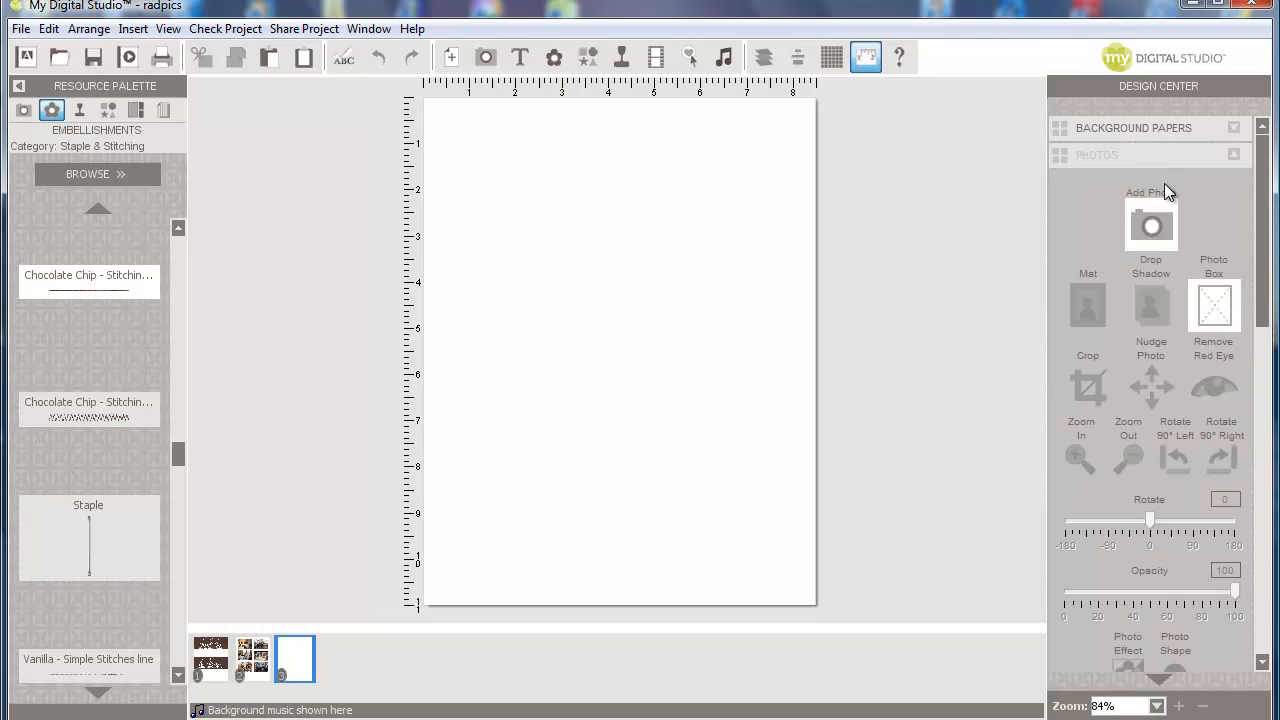
click(1220, 280)
drag(600, 322, 515, 164)
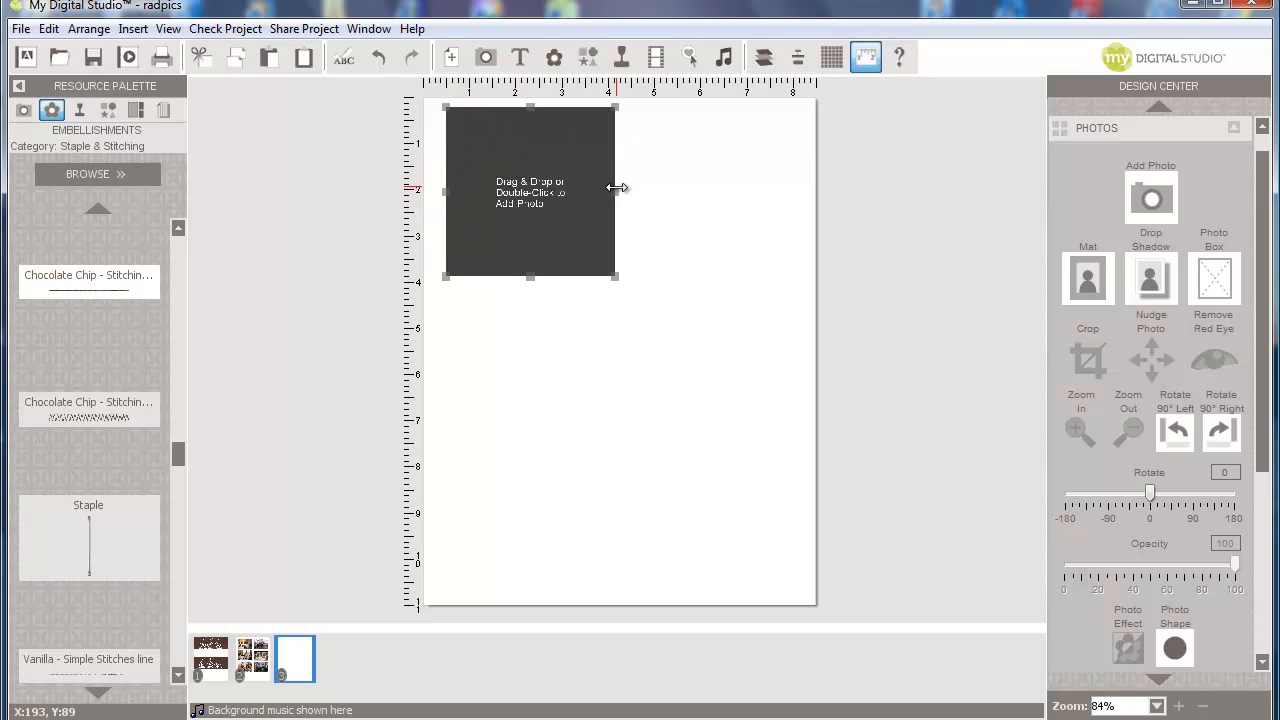
drag(616, 187, 630, 187)
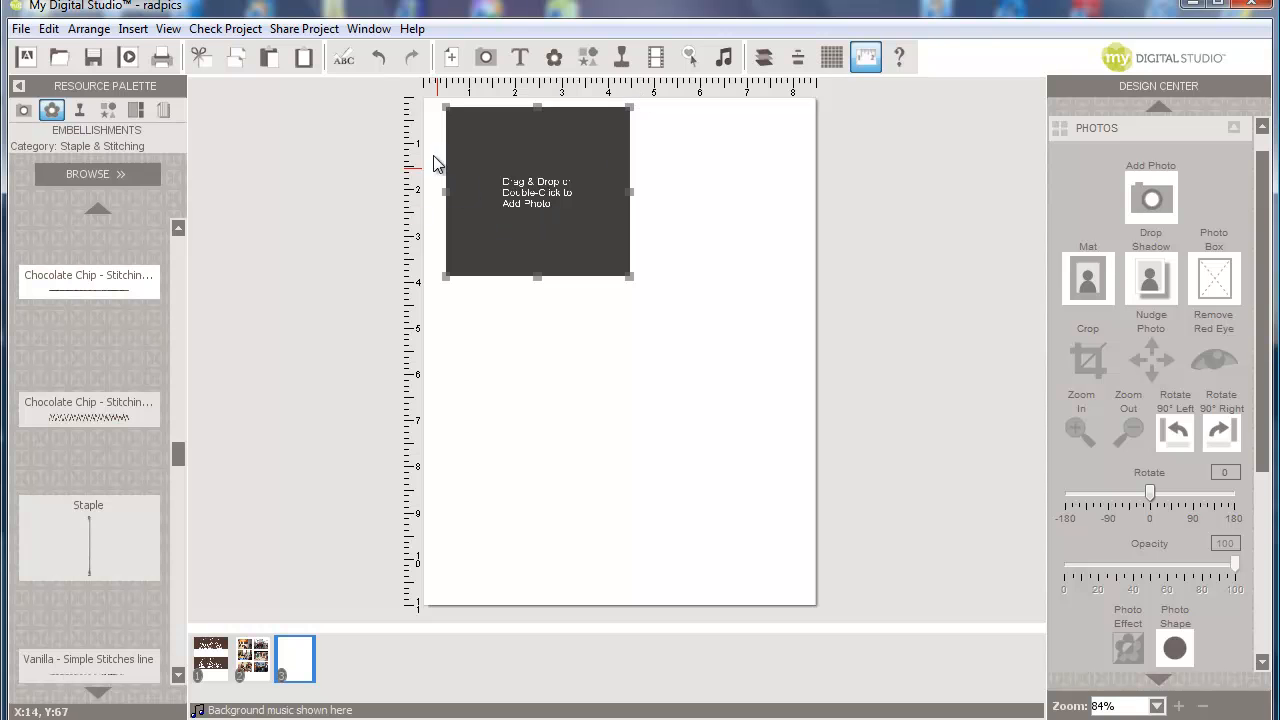
drag(543, 157, 541, 176)
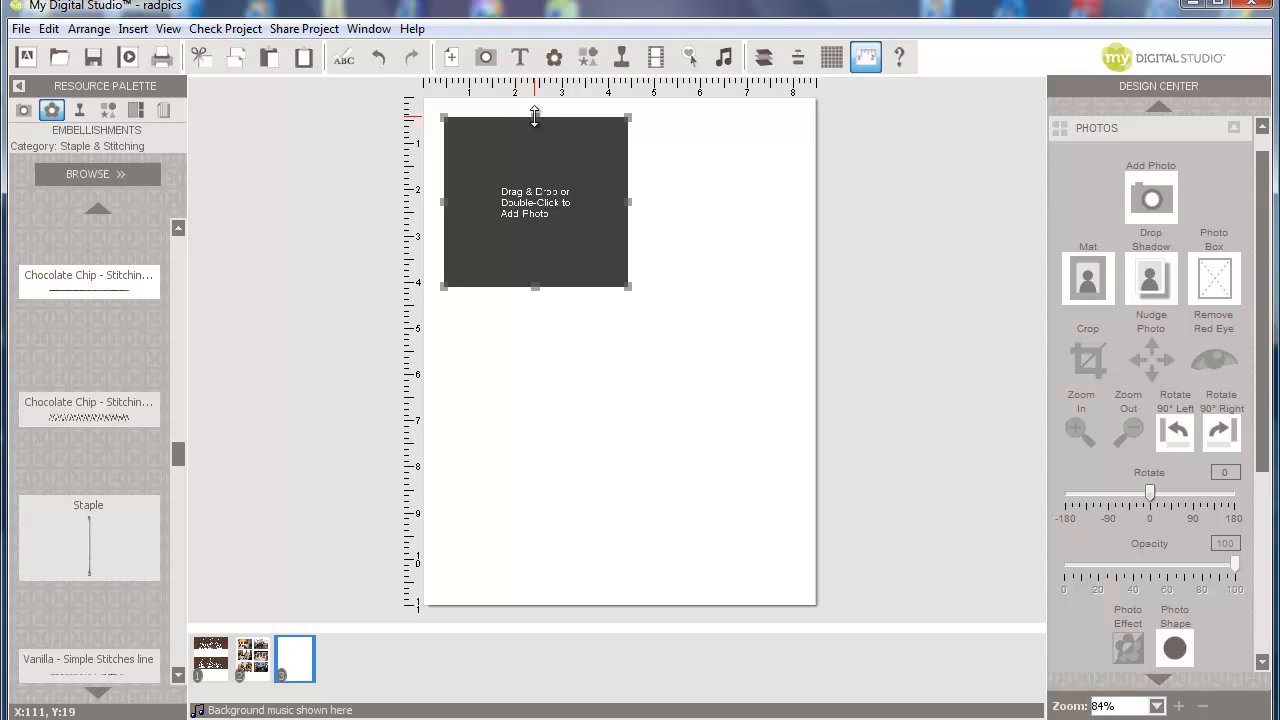
drag(535, 117, 535, 122)
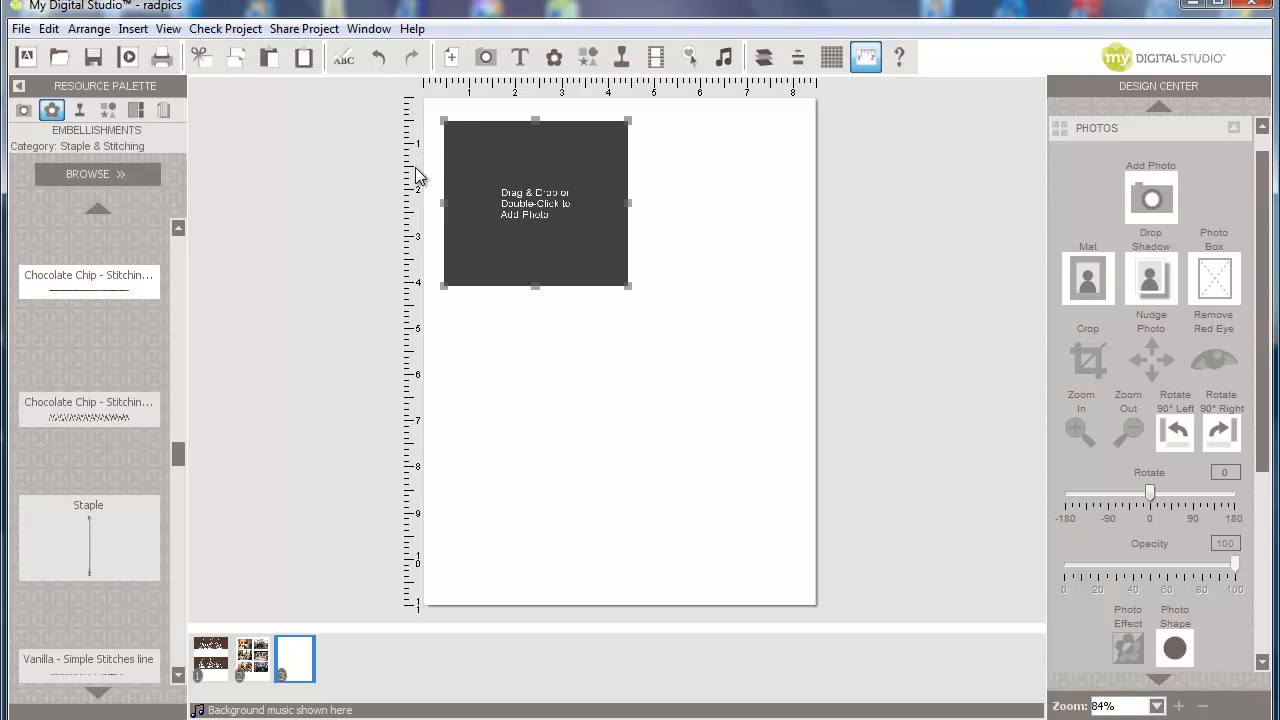
drag(535, 285, 530, 236)
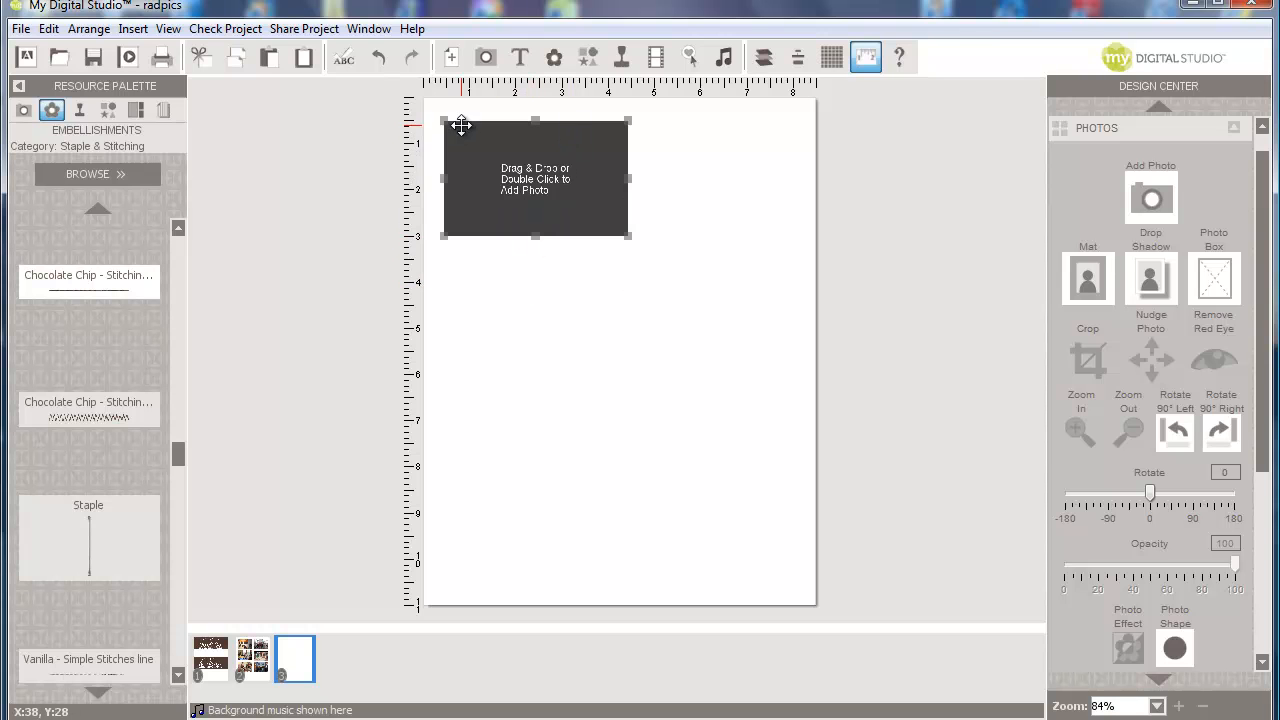
- Paste a copy of the photo box beside the original, align the two, and group them as a pair
right_click(554, 189)
click(608, 334)
click(50, 29)
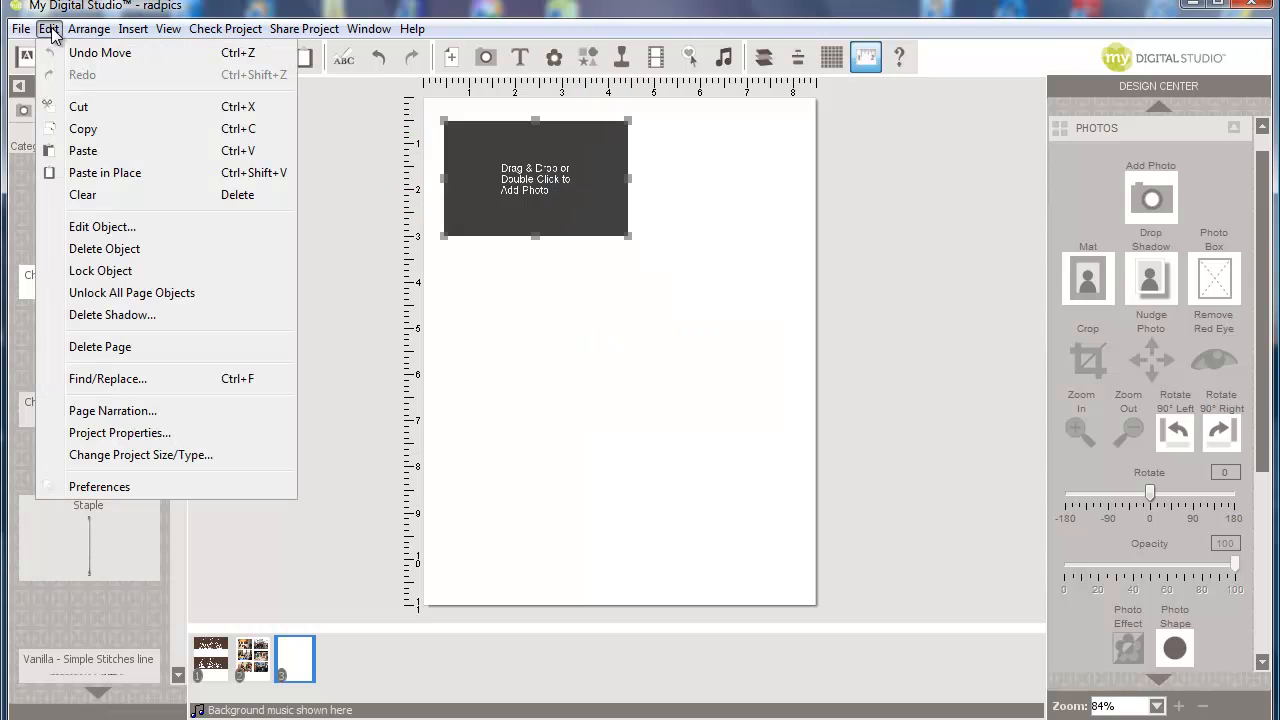
click(83, 150)
drag(543, 166, 717, 166)
click(514, 150)
drag(534, 151, 527, 156)
drag(690, 151, 688, 152)
click(88, 29)
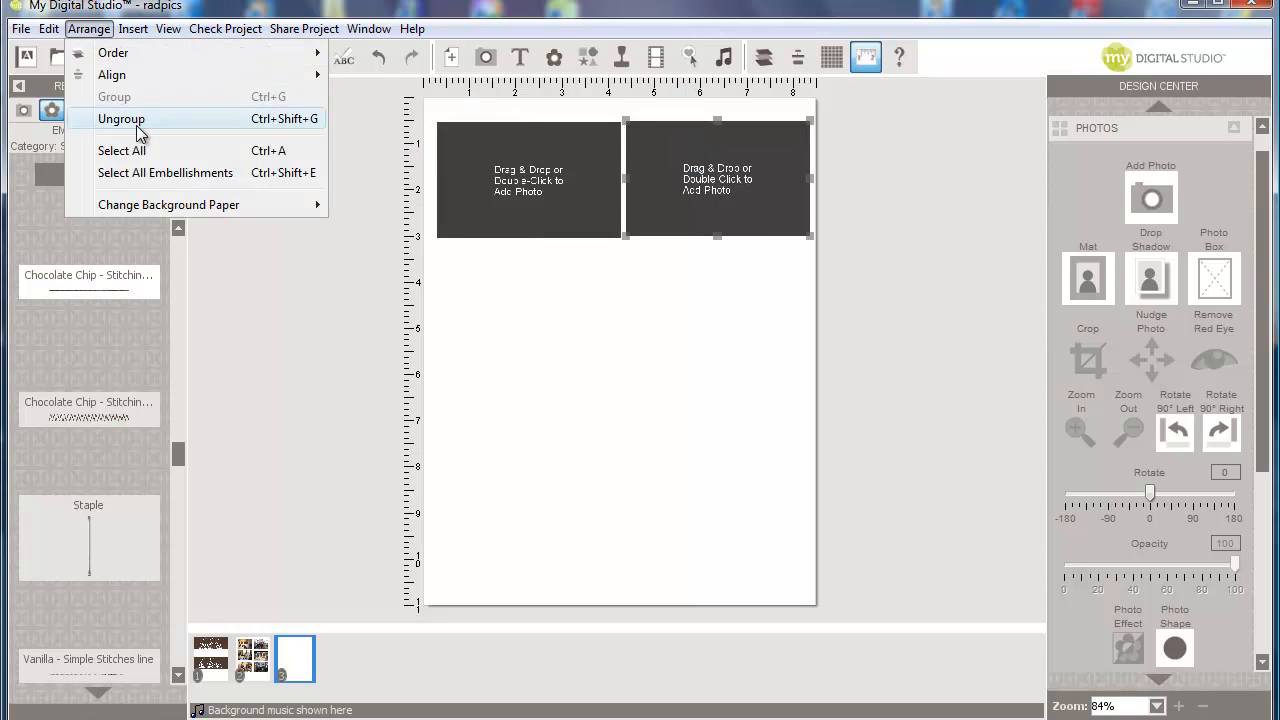
click(130, 119)
click(84, 30)
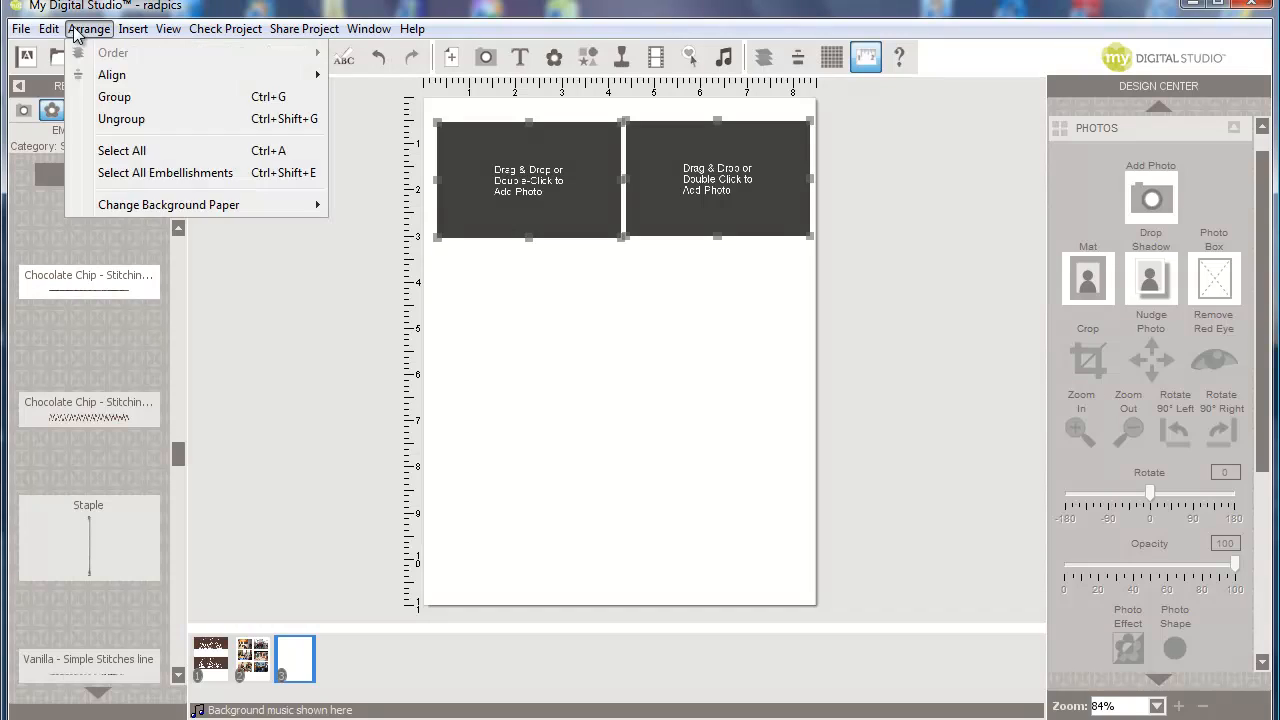
click(104, 97)
- Paste the box pair twice to form second and third rows below the first
right_click(485, 155)
click(552, 312)
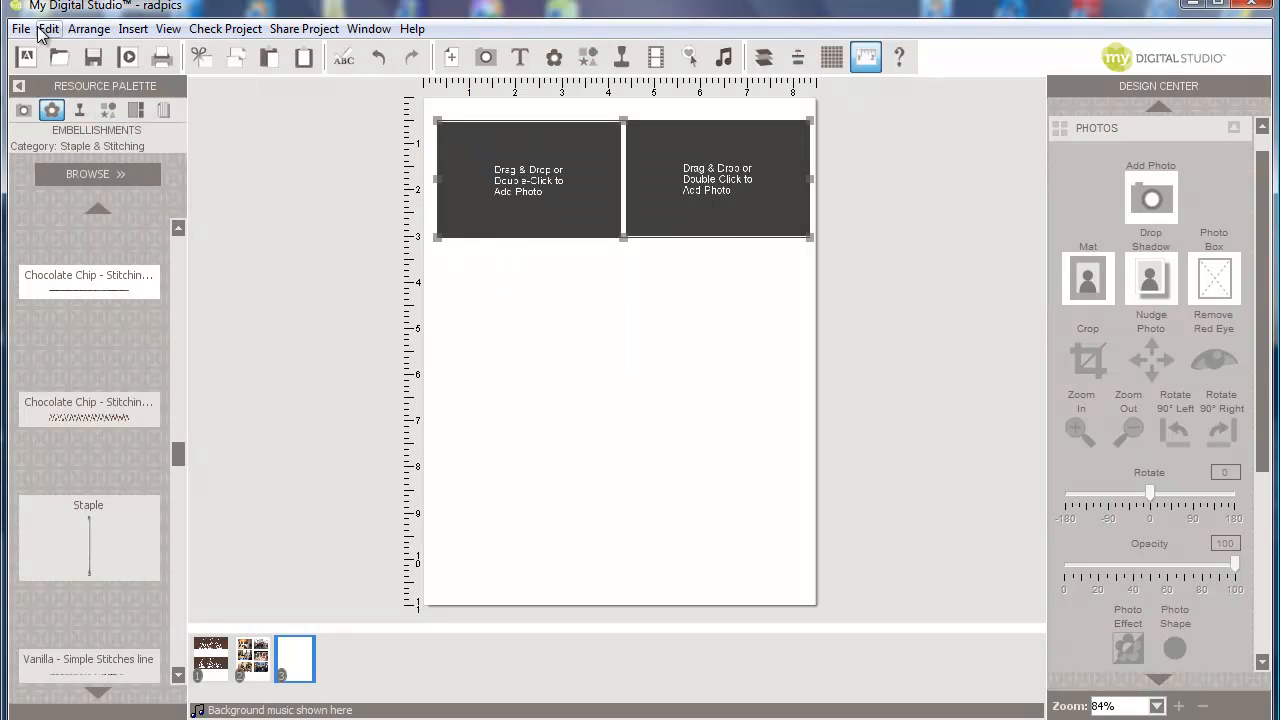
click(48, 29)
click(80, 150)
drag(512, 193, 509, 309)
click(46, 29)
click(112, 152)
drag(549, 195, 537, 433)
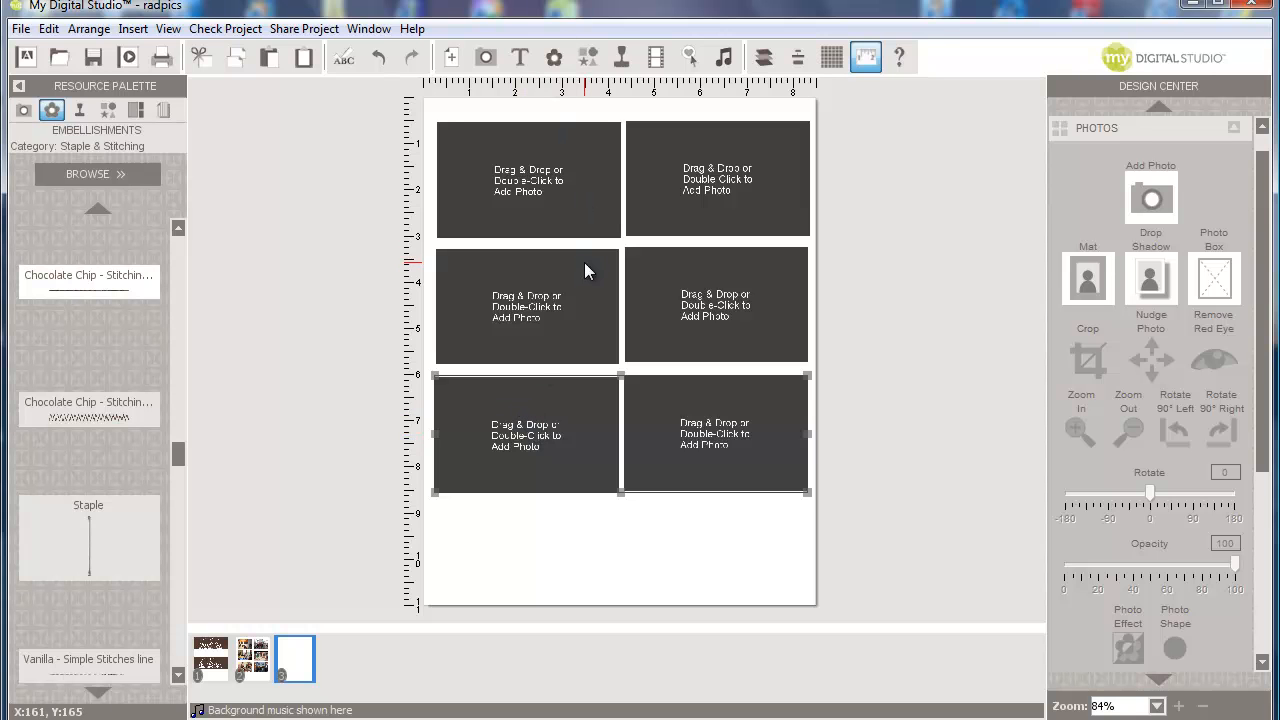
- Select all six photo boxes and group them into one two-by-three grid
click(88, 34)
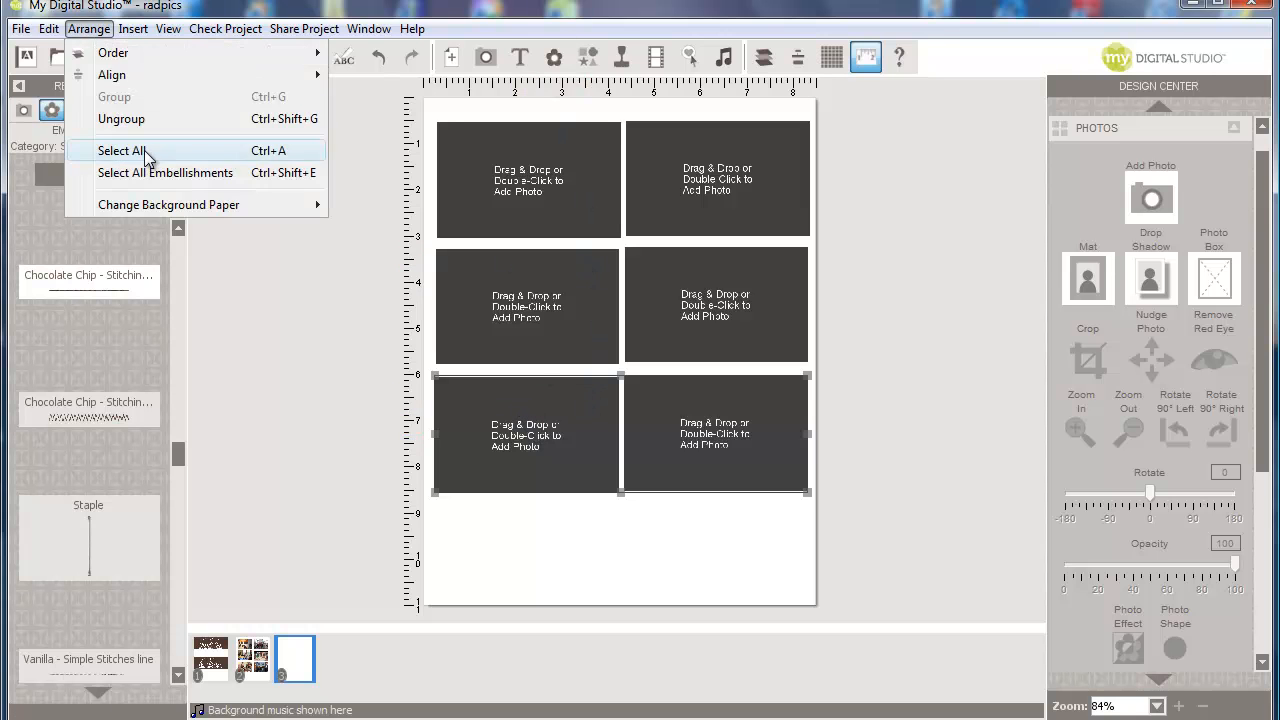
click(122, 151)
click(97, 31)
click(125, 100)
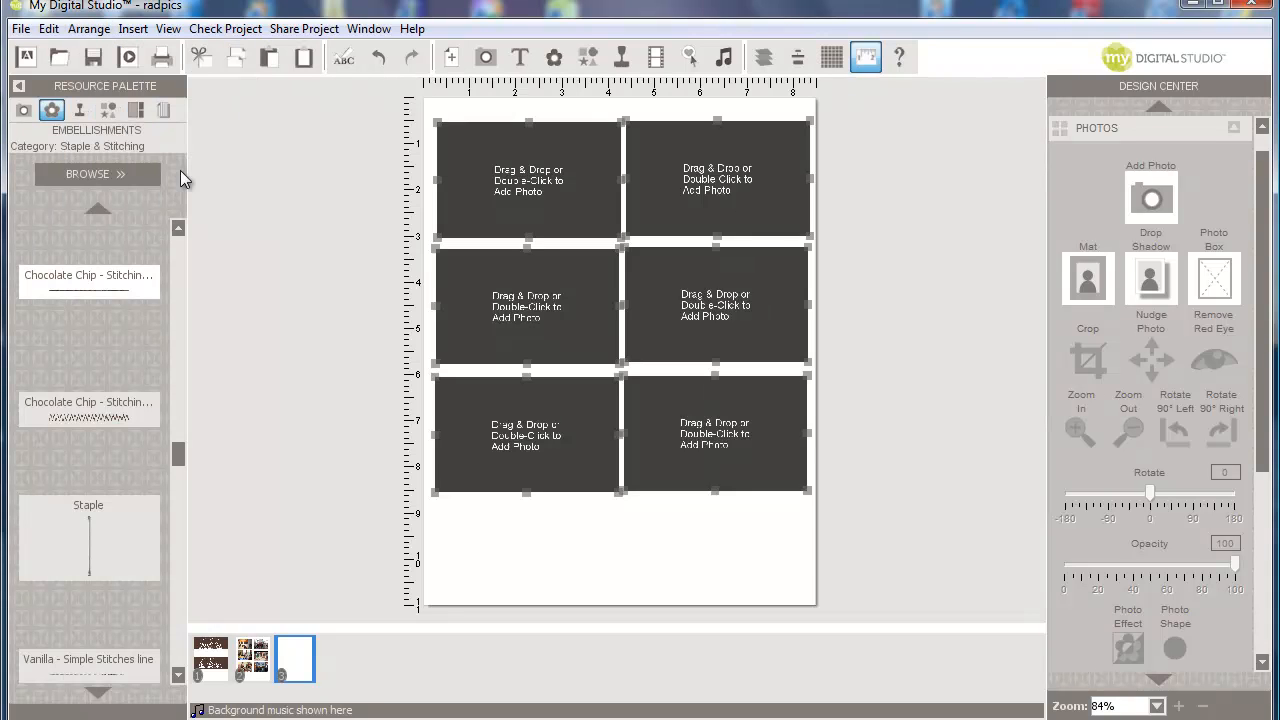
click(535, 544)
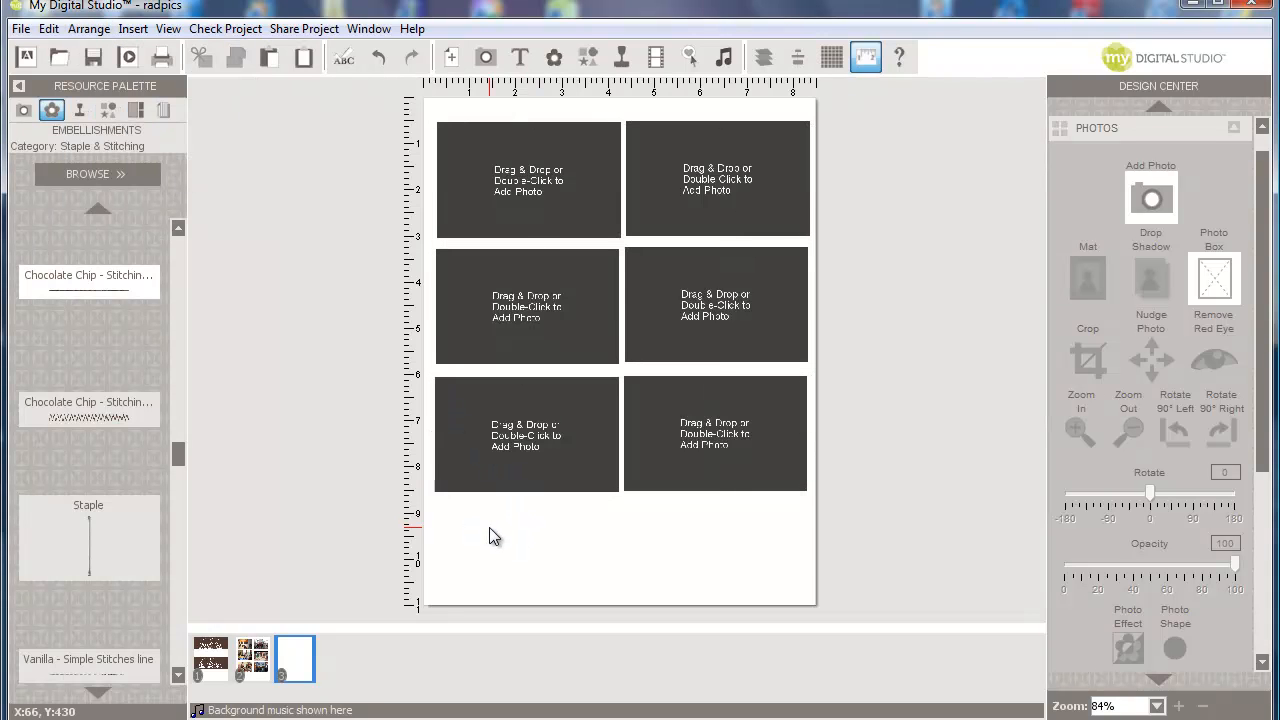
click(23, 110)
- Drop radgift-018.jpg into page 3's first box, crop it tighter, and return to page 2
drag(90, 585, 535, 177)
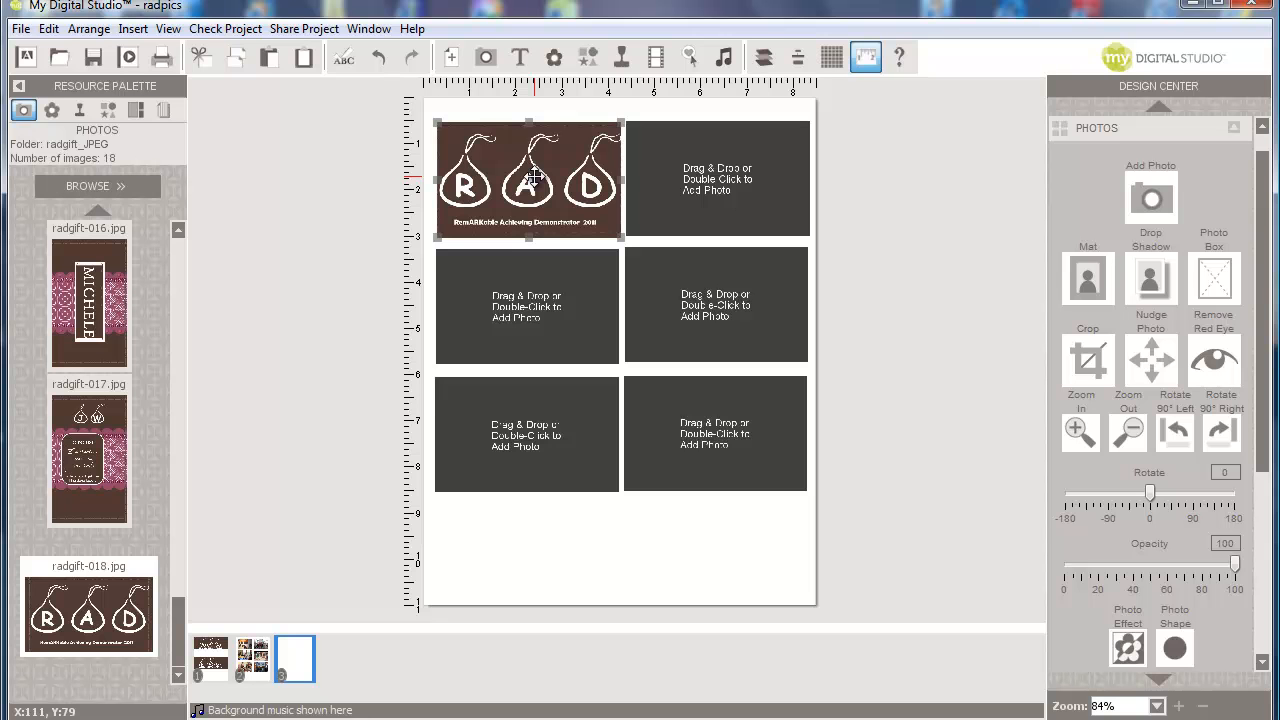
double_click(535, 177)
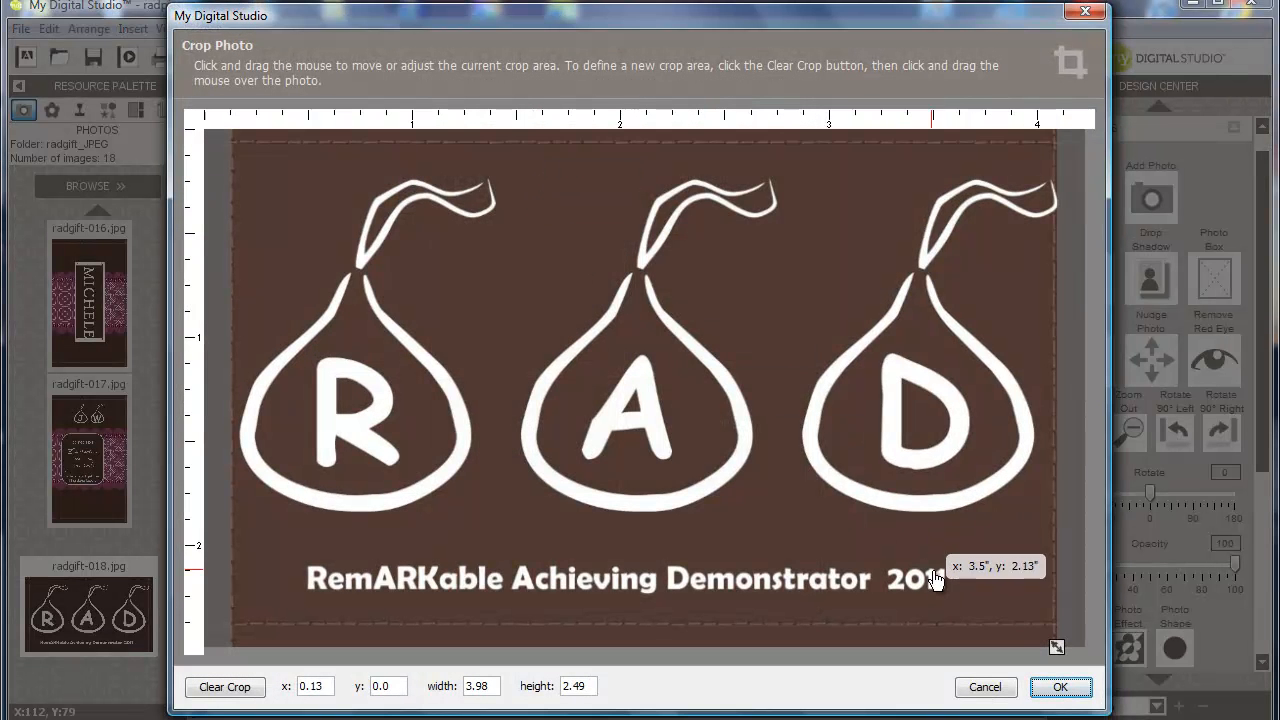
drag(1054, 638, 1034, 557)
click(1060, 687)
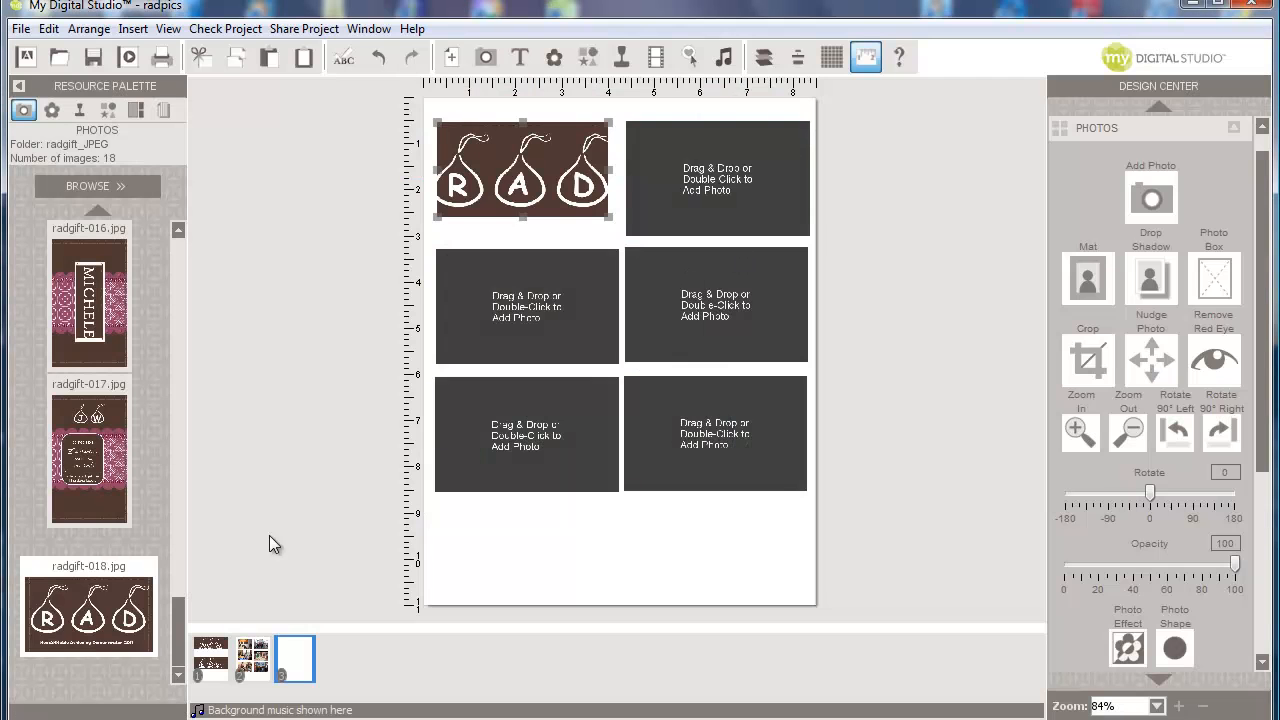
click(254, 657)
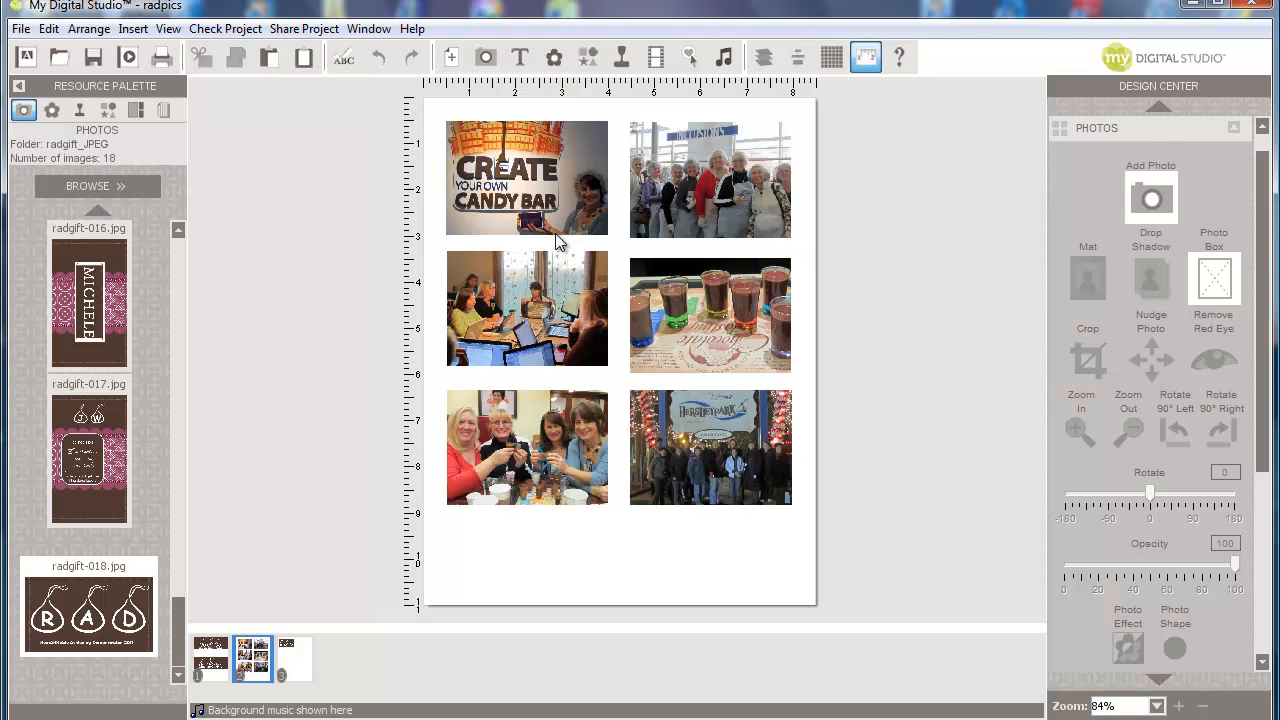
key(F10)
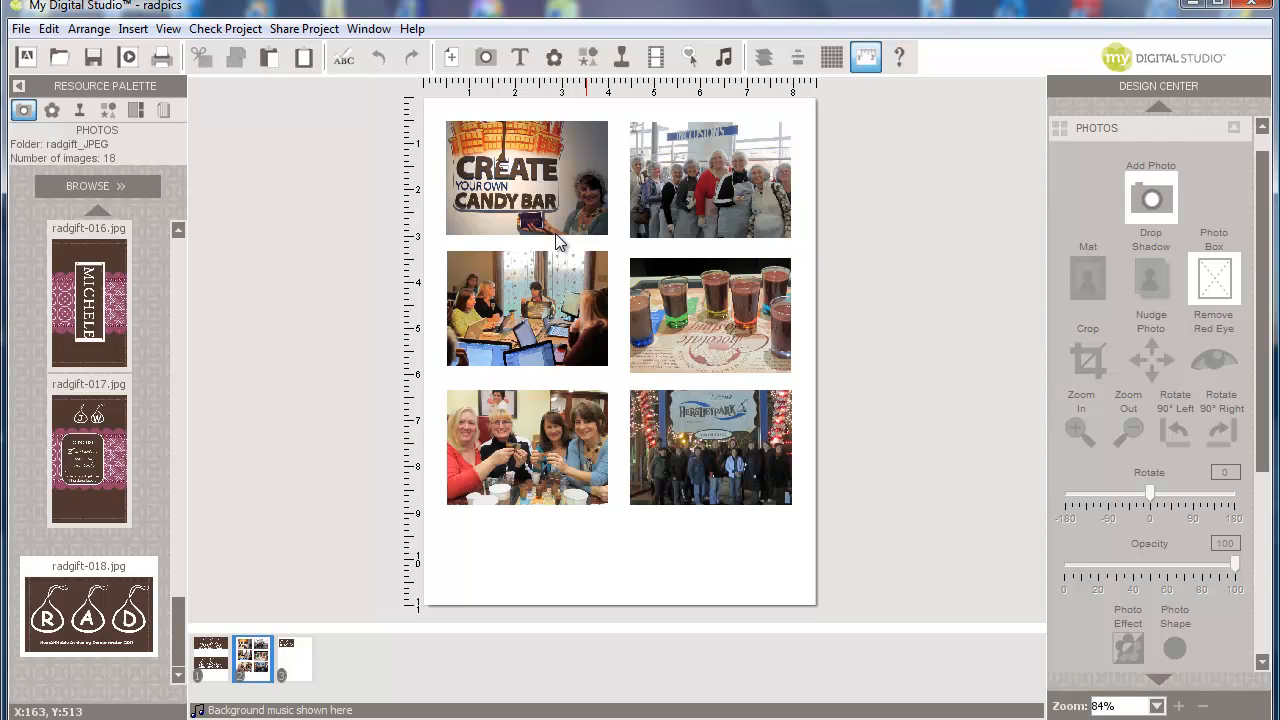